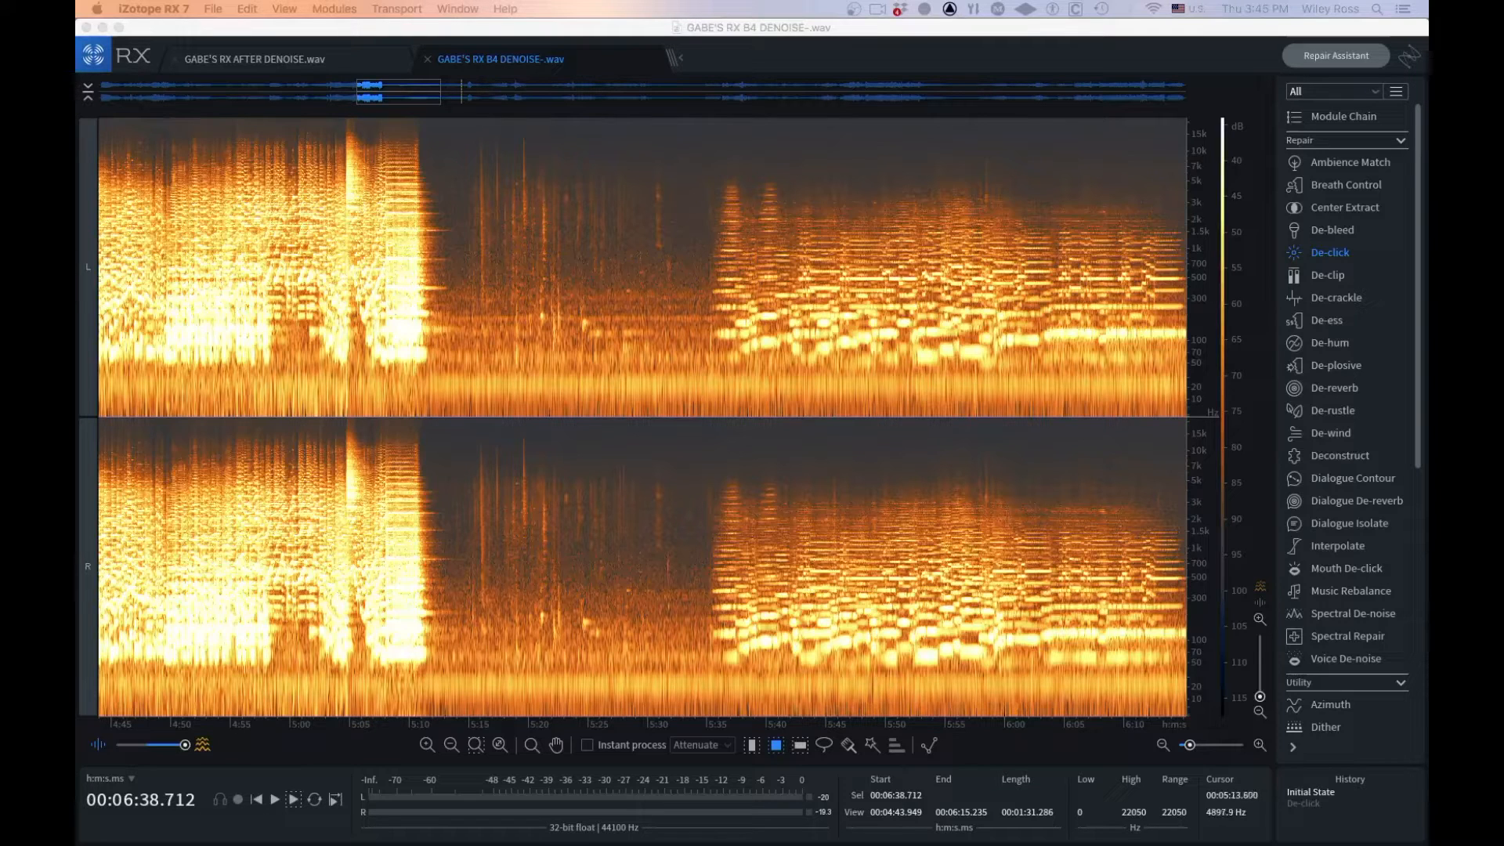
# Play the noisy pause from 5:15 in GABE'S RX B4 DENOISE-.wav to hear the clicks
pyautogui.click(314, 65)
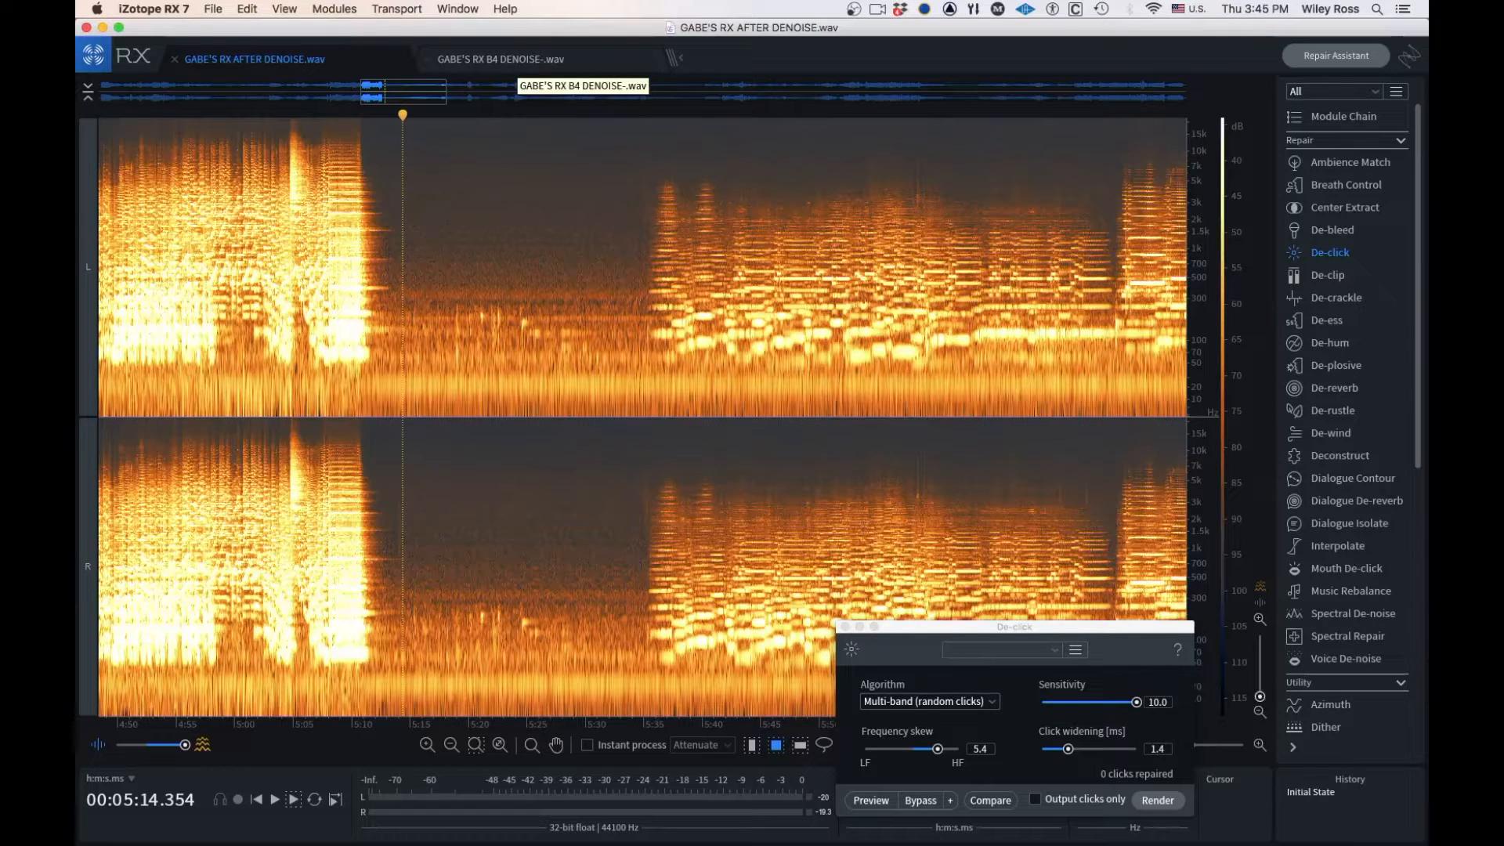
pyautogui.click(501, 59)
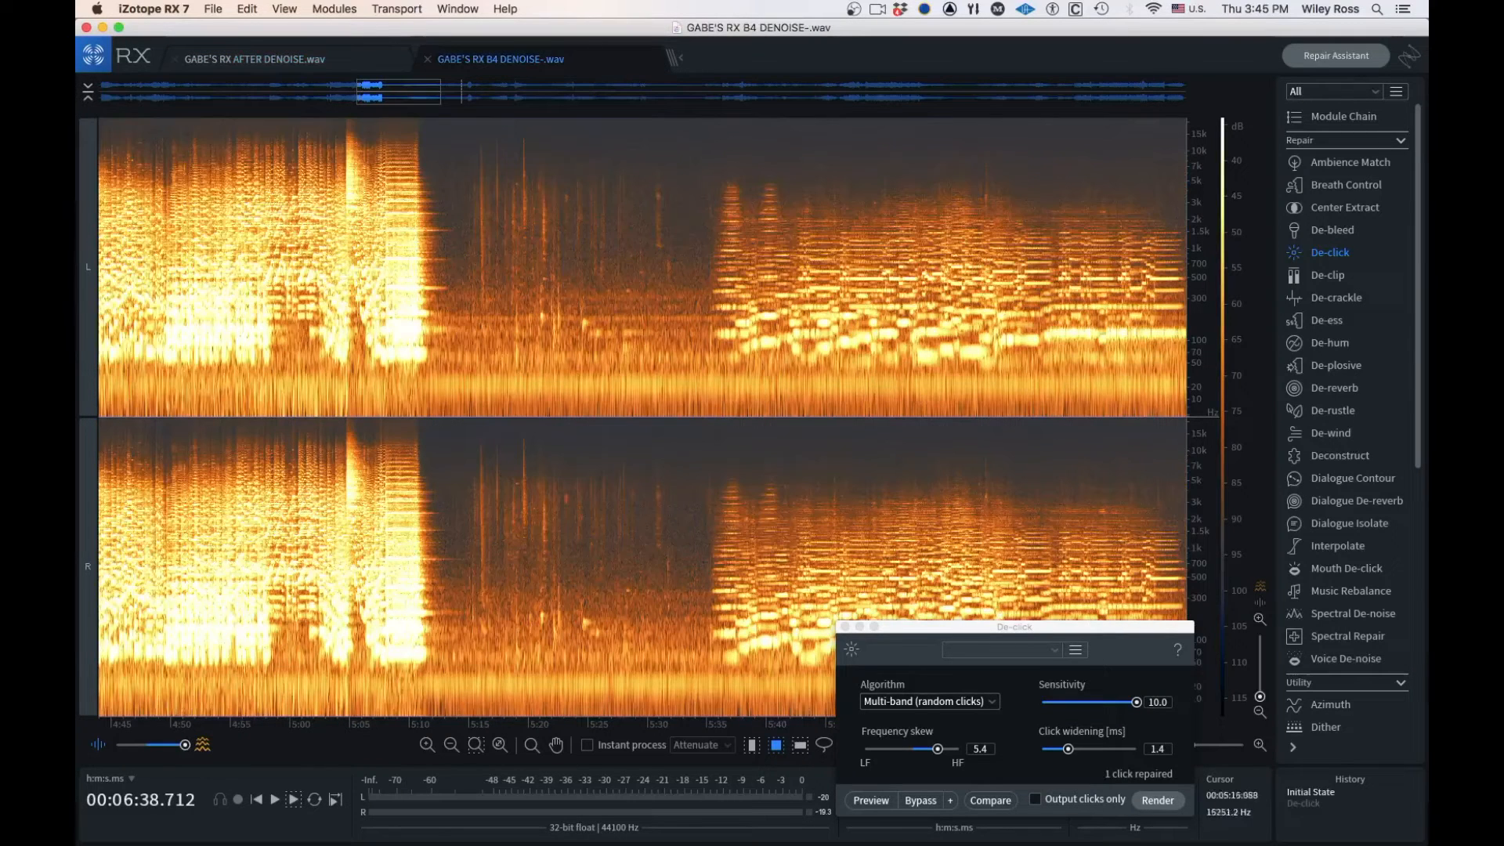
pyautogui.click(468, 141)
pyautogui.press('space')
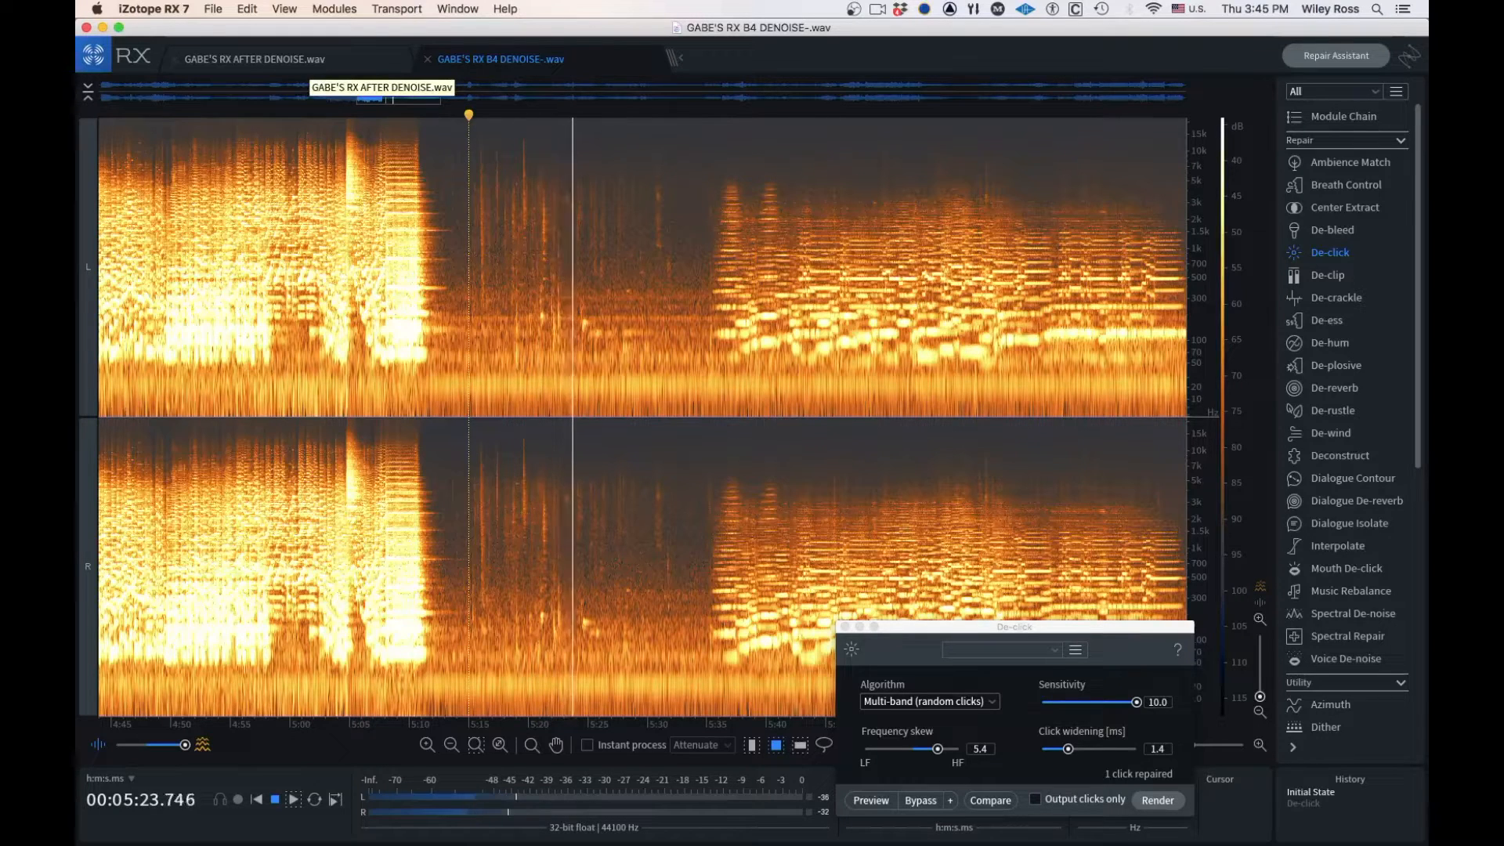
pyautogui.press('space')
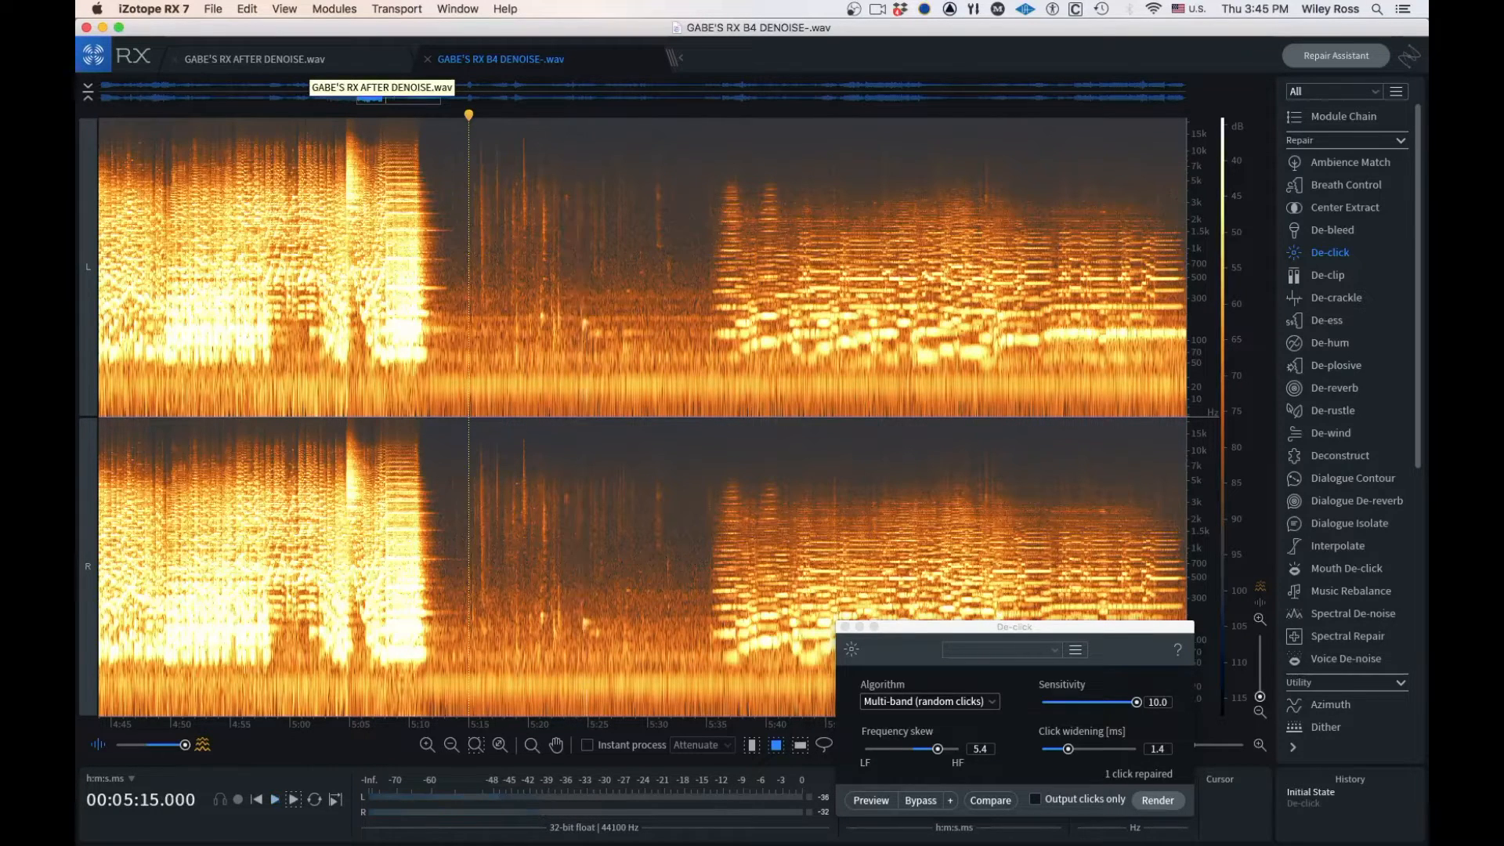
# Play the same pause from about 5:19.5 in GABE'S RX AFTER DENOISE.wav for comparison
pyautogui.click(305, 63)
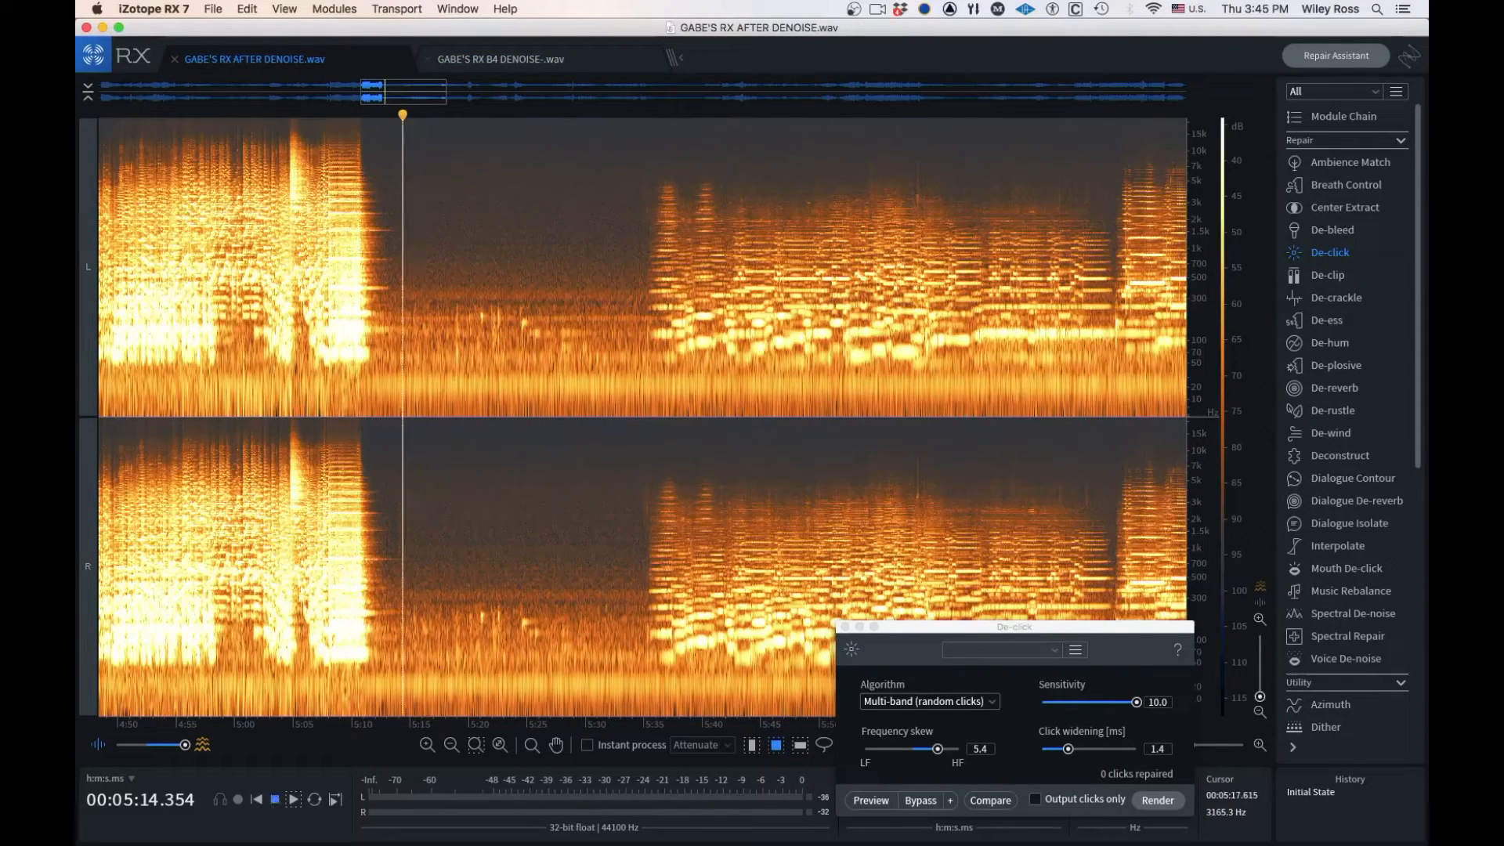
pyautogui.press('space')
pyautogui.click(463, 218)
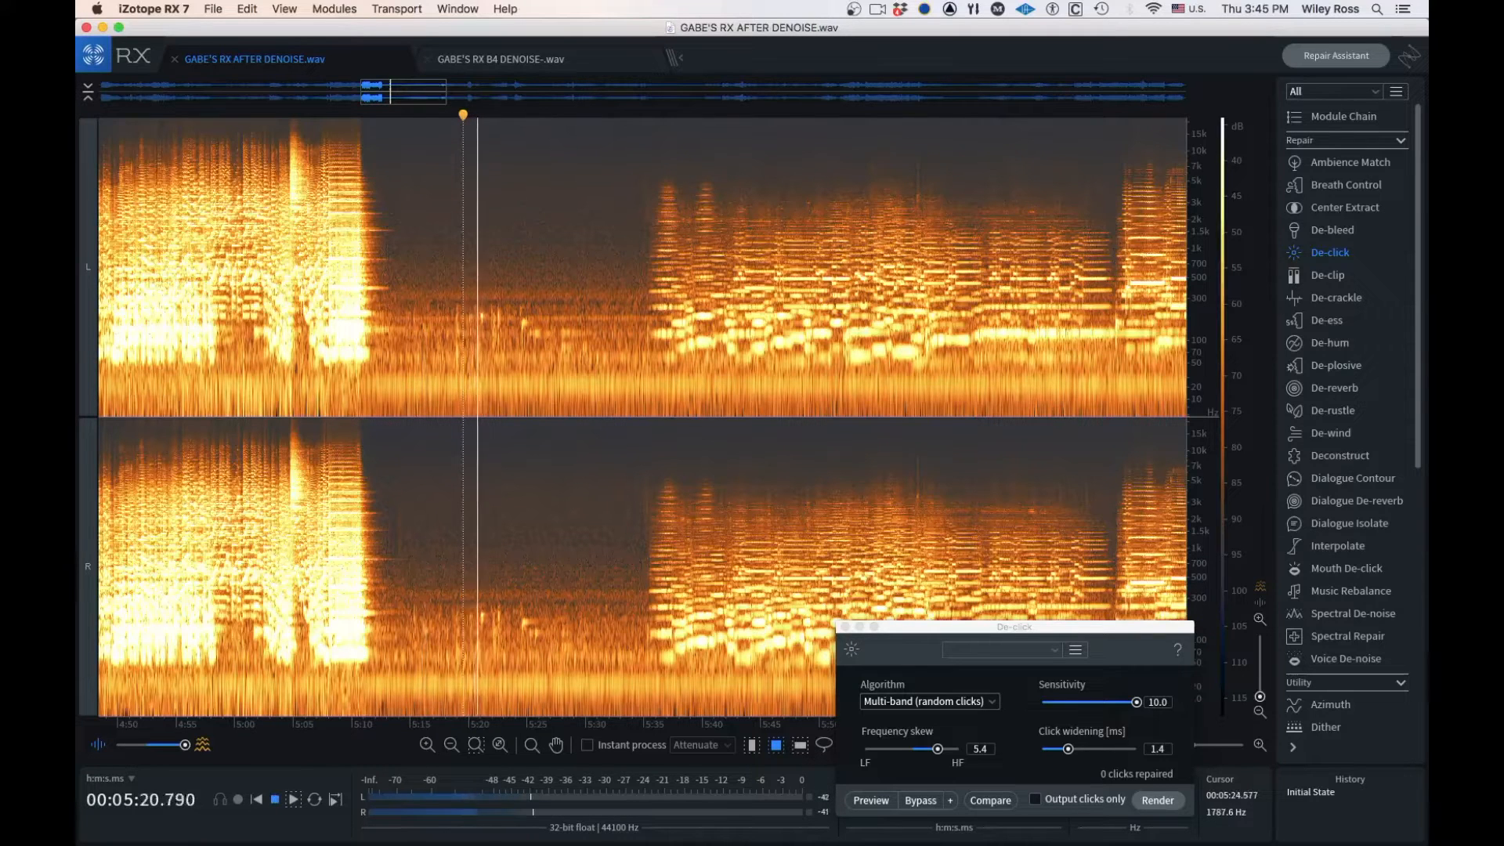
pyautogui.press('space')
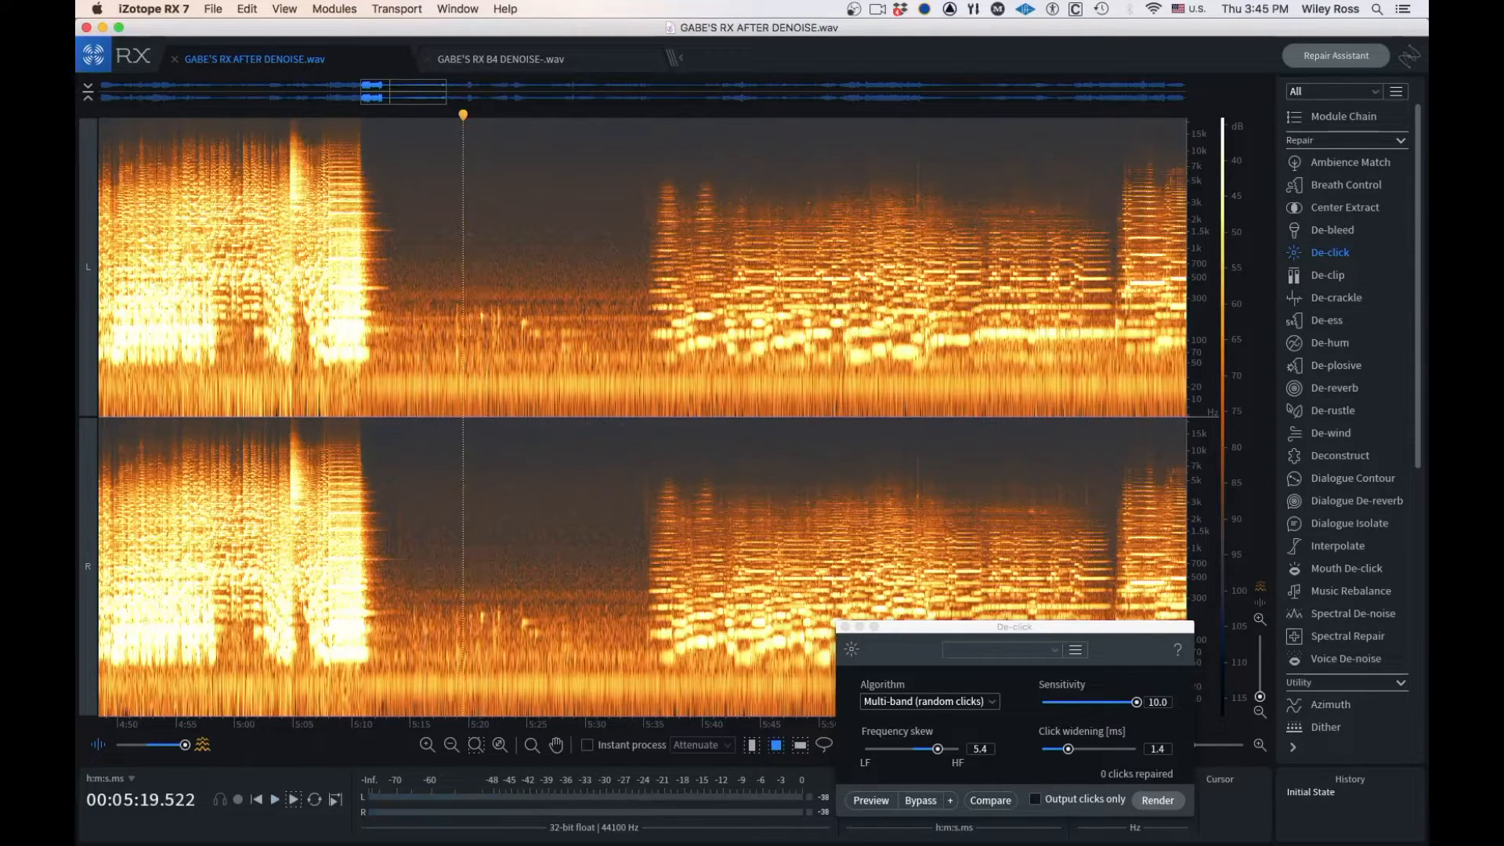
# In GABE'S RX B4 DENOISE-.wav, select about 11 seconds of clean room tone starting near 15:42, covering nearly the full frequency range, and copy it
pyautogui.click(502, 59)
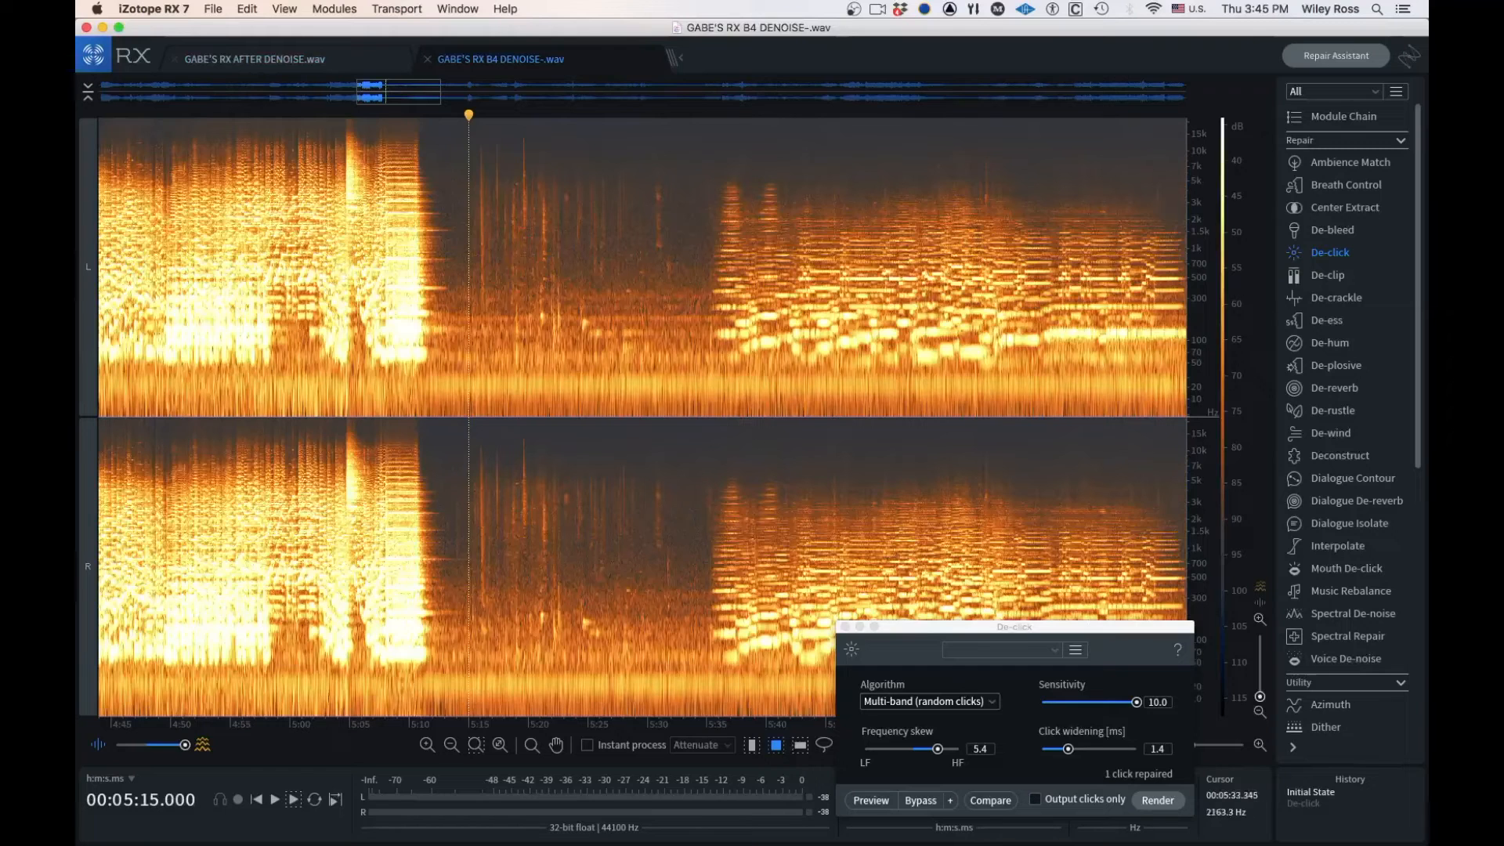
pyautogui.scroll(5, 686, 219)
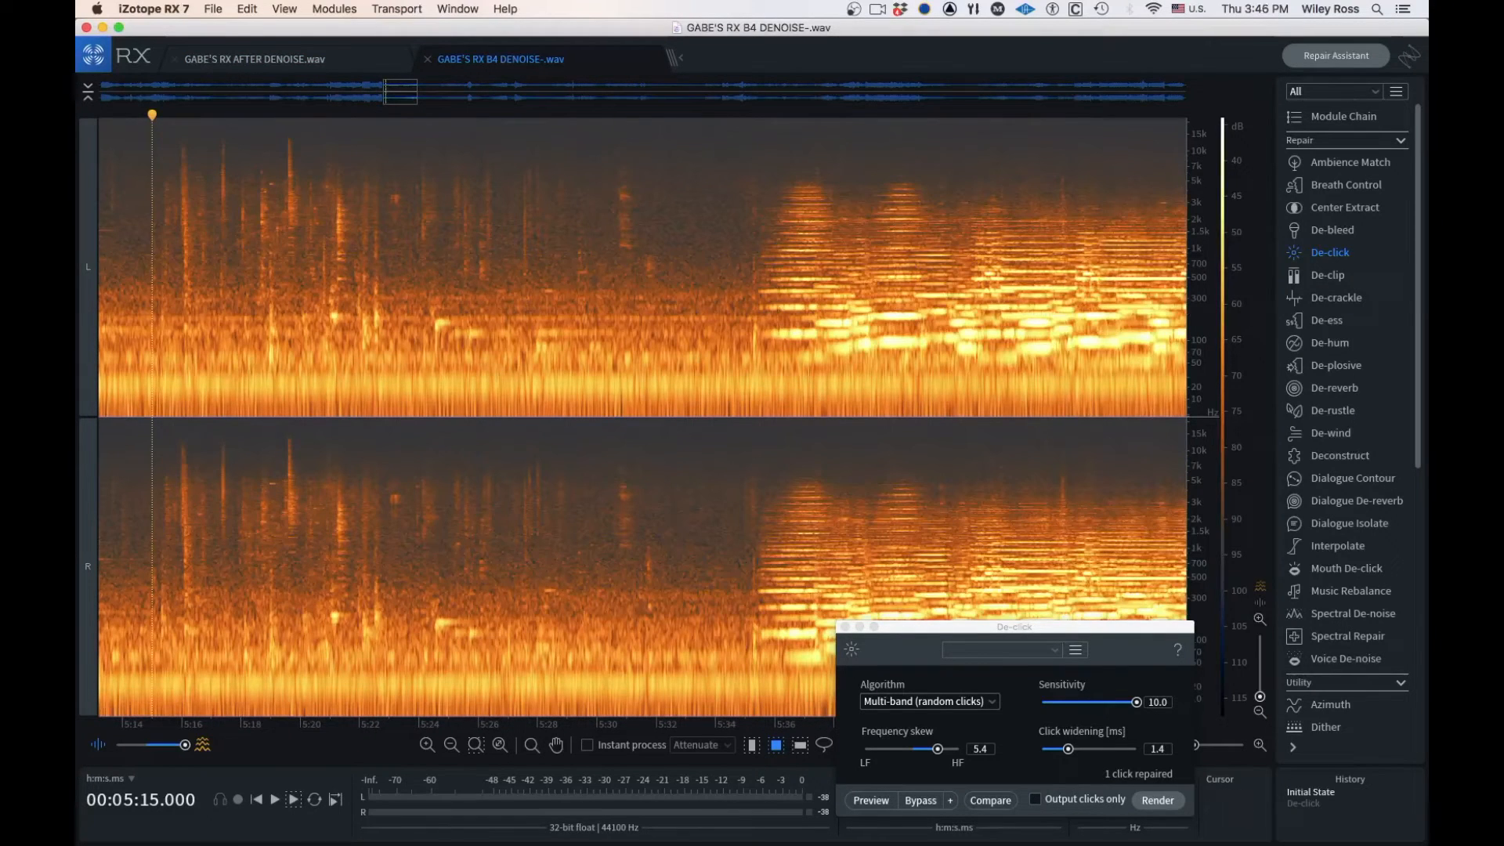
pyautogui.scroll(-15, 456, 247)
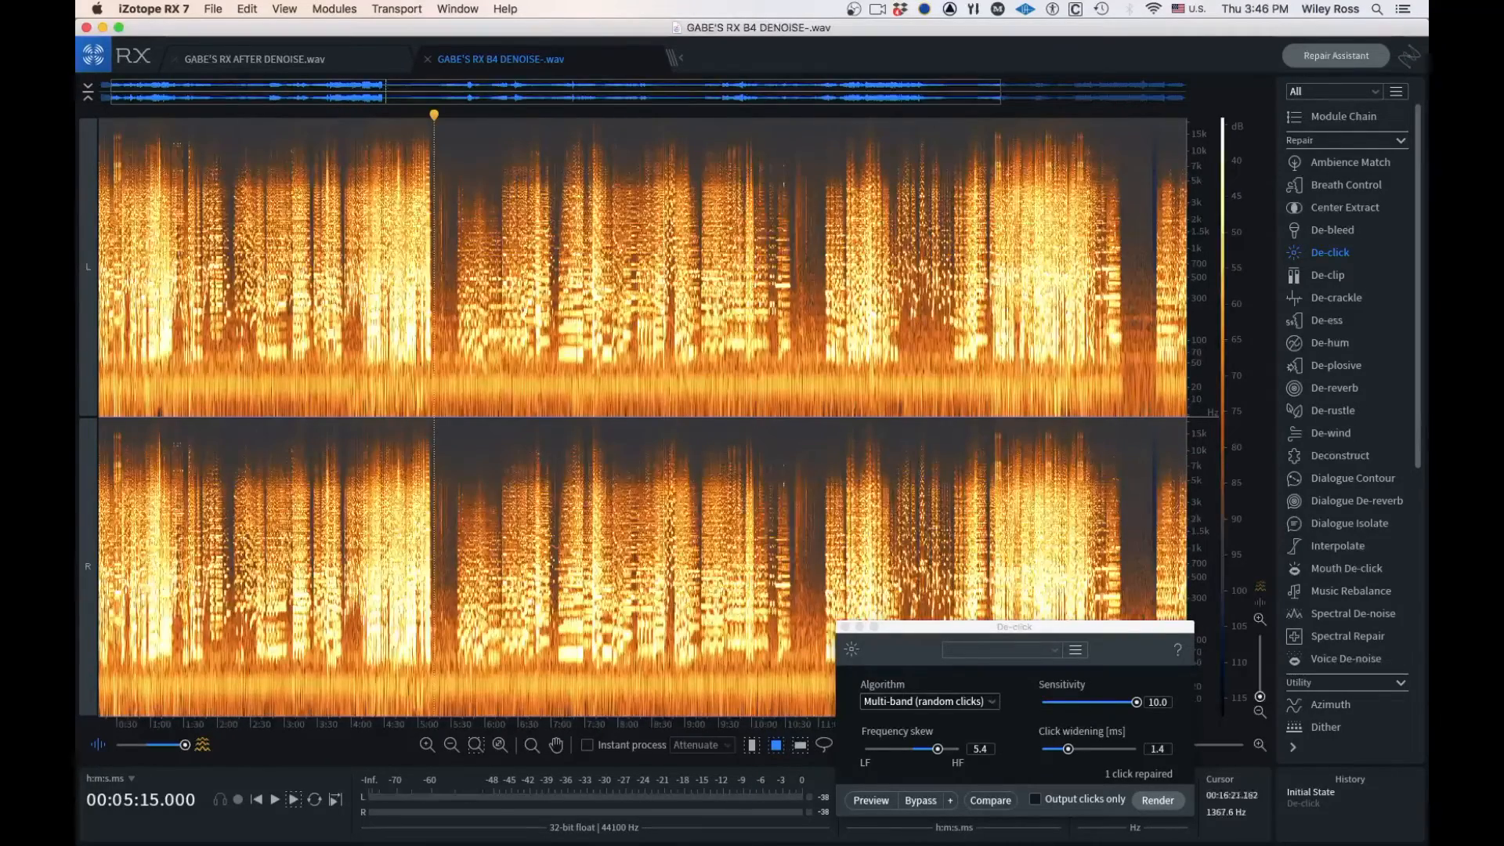
pyautogui.click(1143, 218)
pyautogui.scroll(10, 1143, 202)
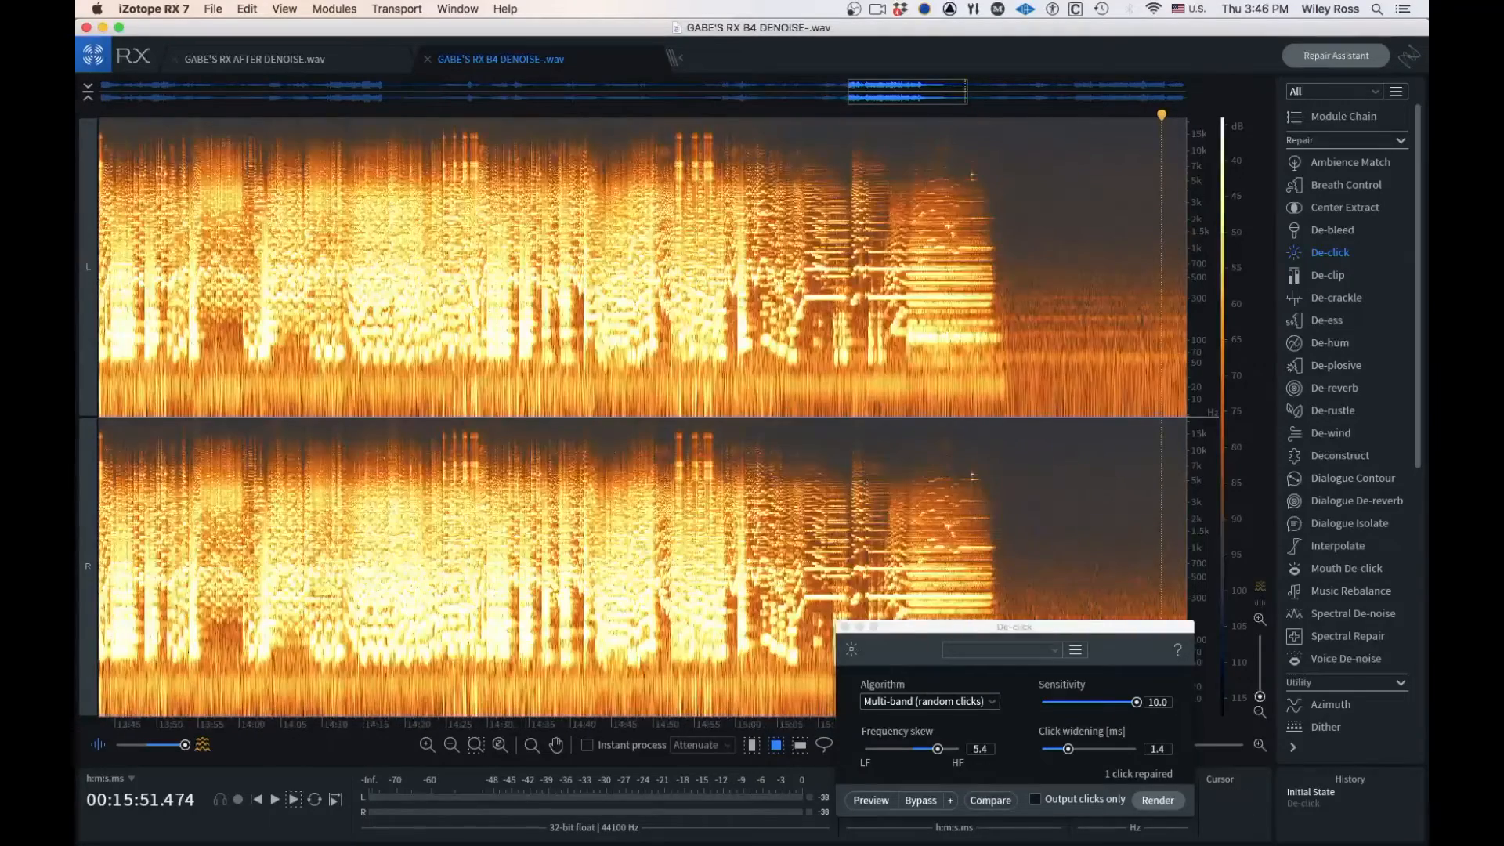
pyautogui.moveTo(908, 91); pyautogui.dragTo(975, 92)
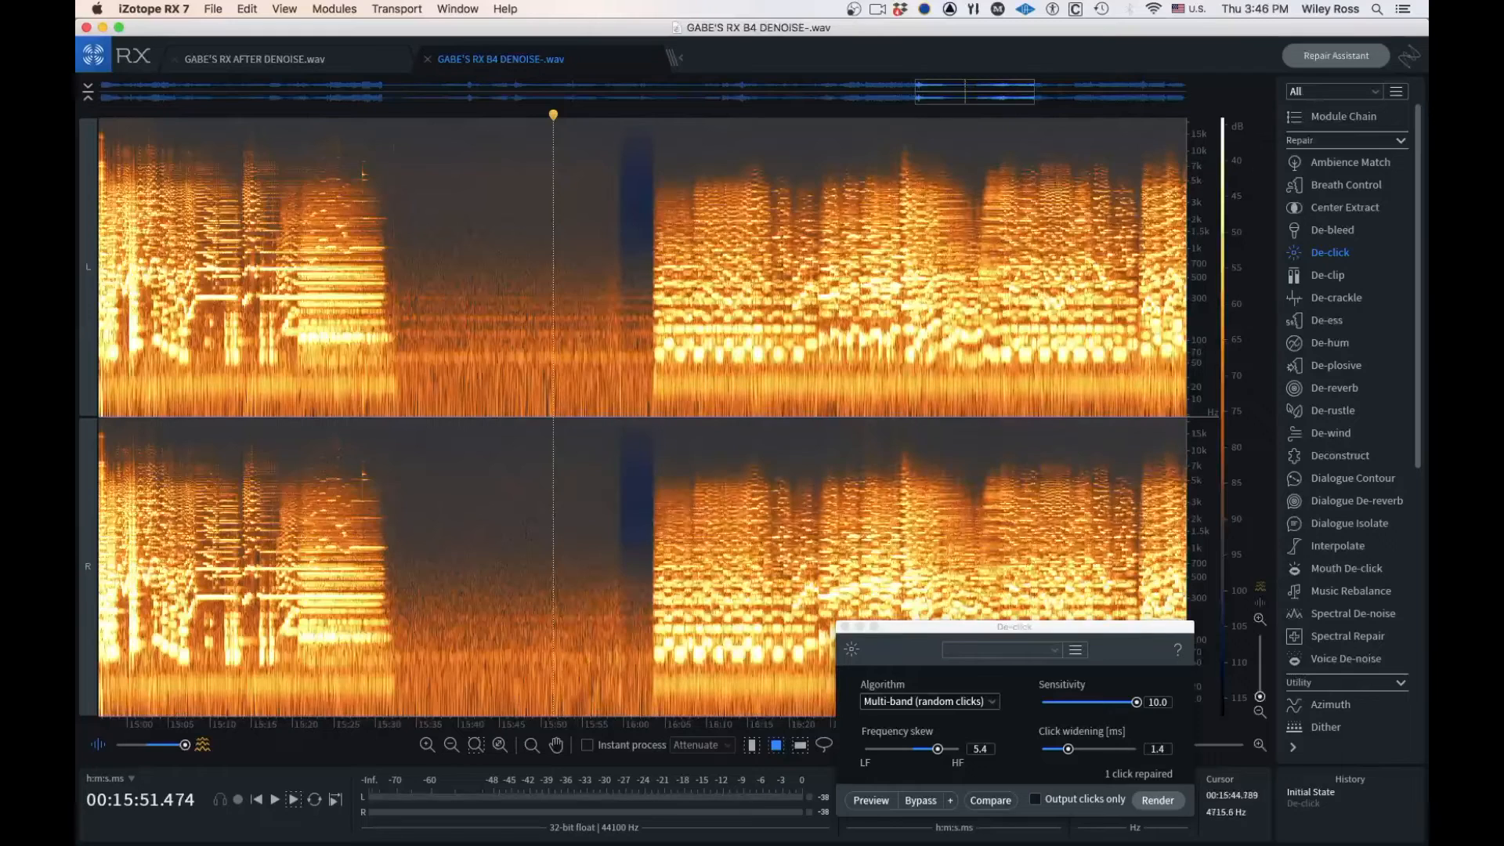
pyautogui.click(480, 177)
pyautogui.moveTo(480, 171); pyautogui.dragTo(560, 383)
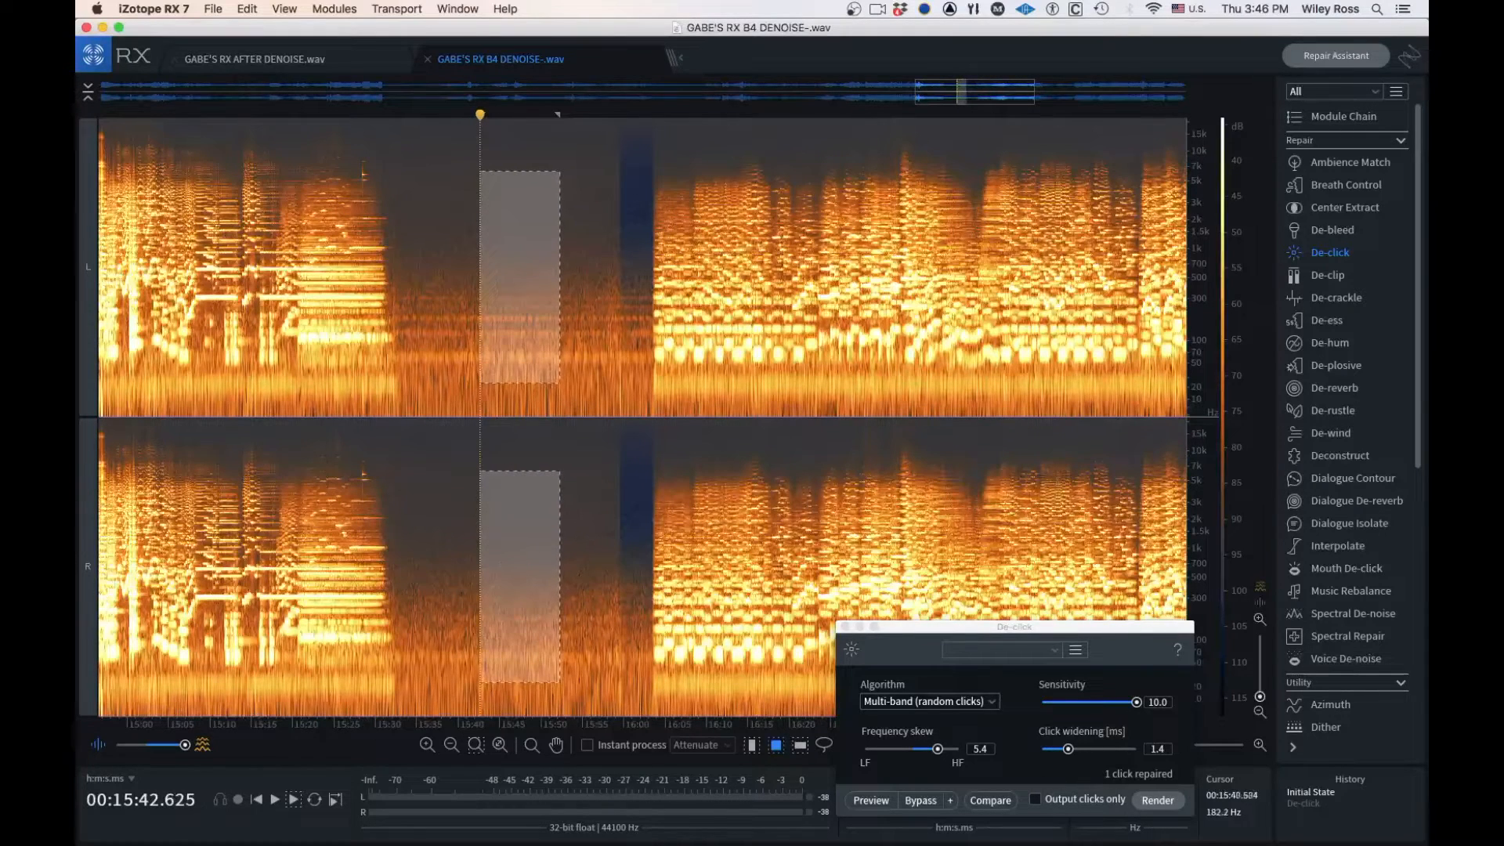
pyautogui.moveTo(475, 128); pyautogui.dragTo(569, 400)
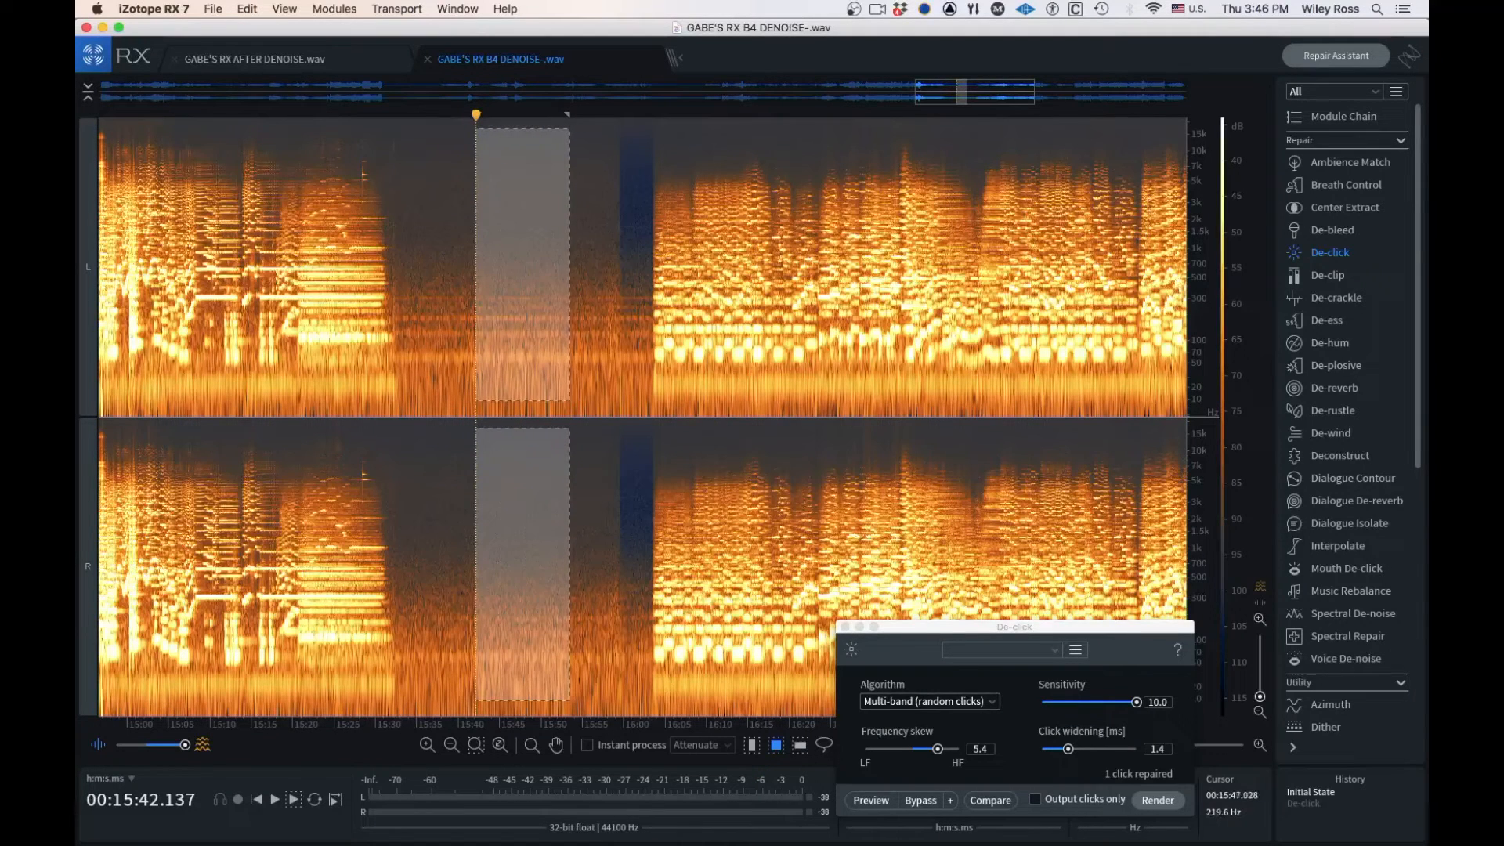
pyautogui.press('super+c')
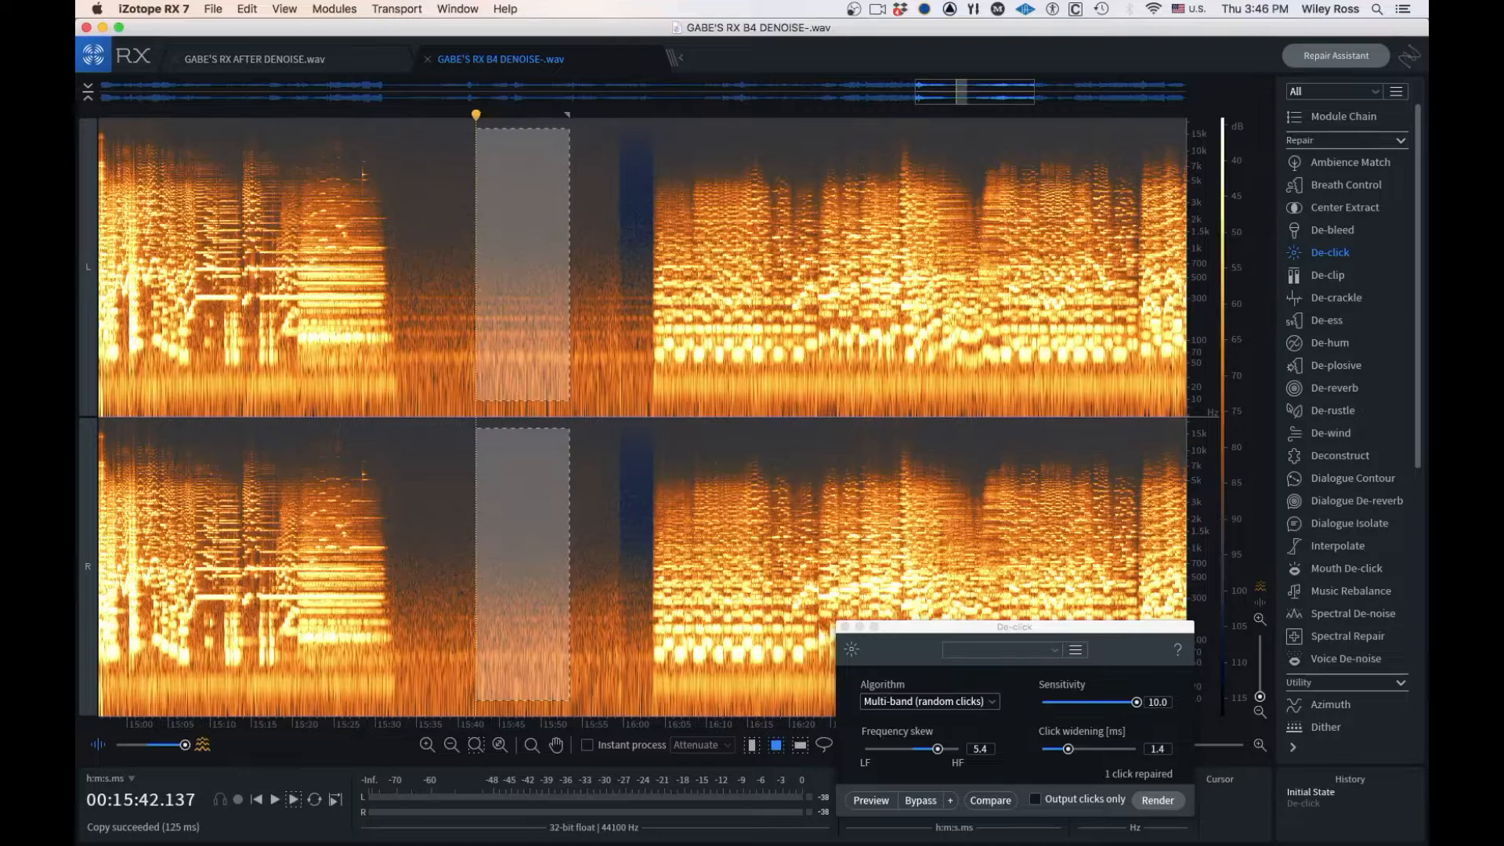
# Paste the copied room tone over the noisy pause in GABE'S RX B4 DENOISE-.wav, starting at about 5:21.6
pyautogui.click(255, 60)
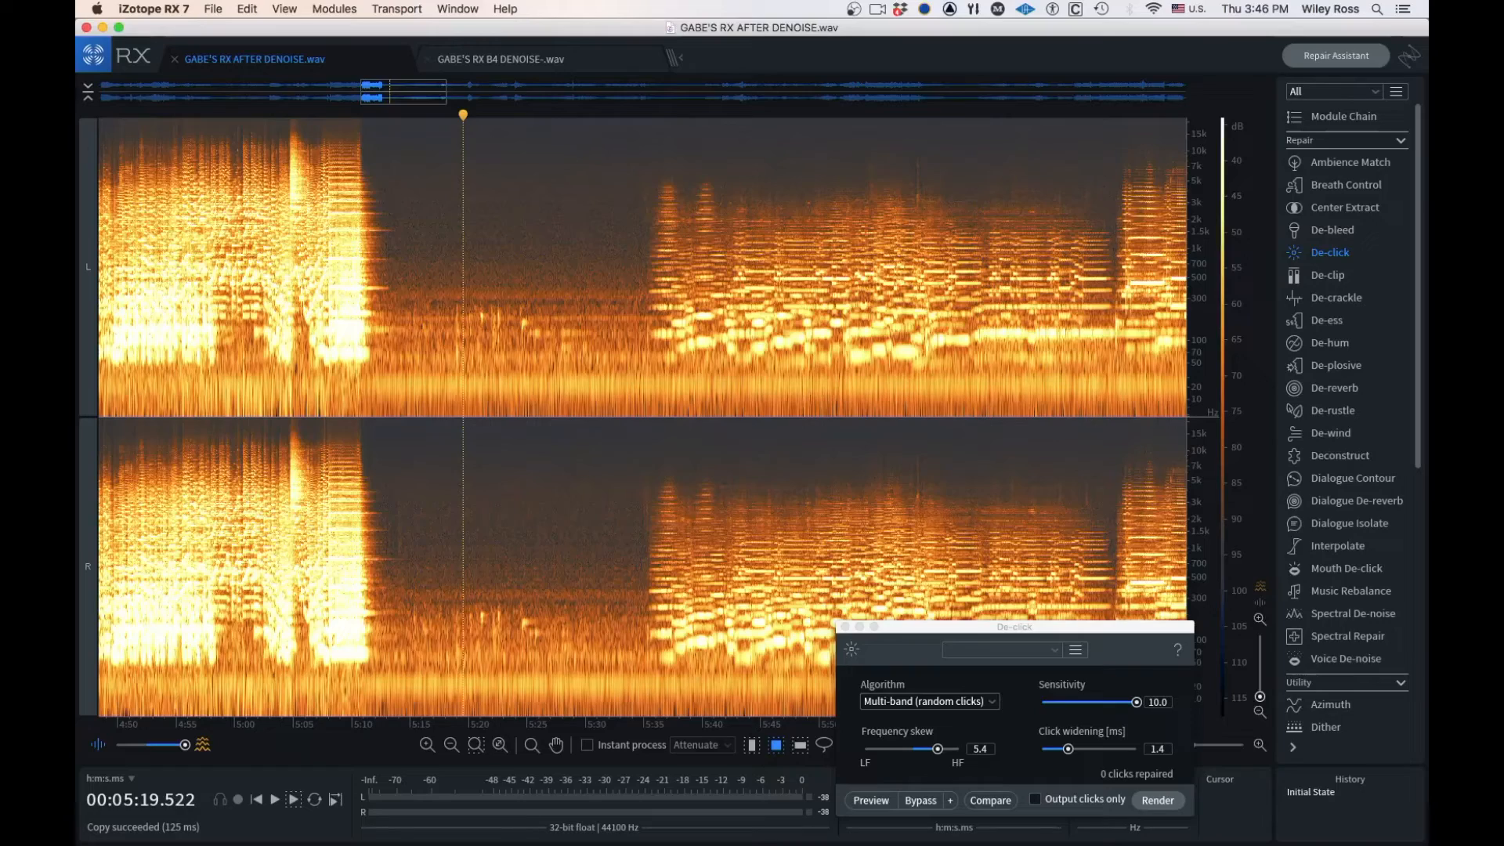
pyautogui.click(501, 59)
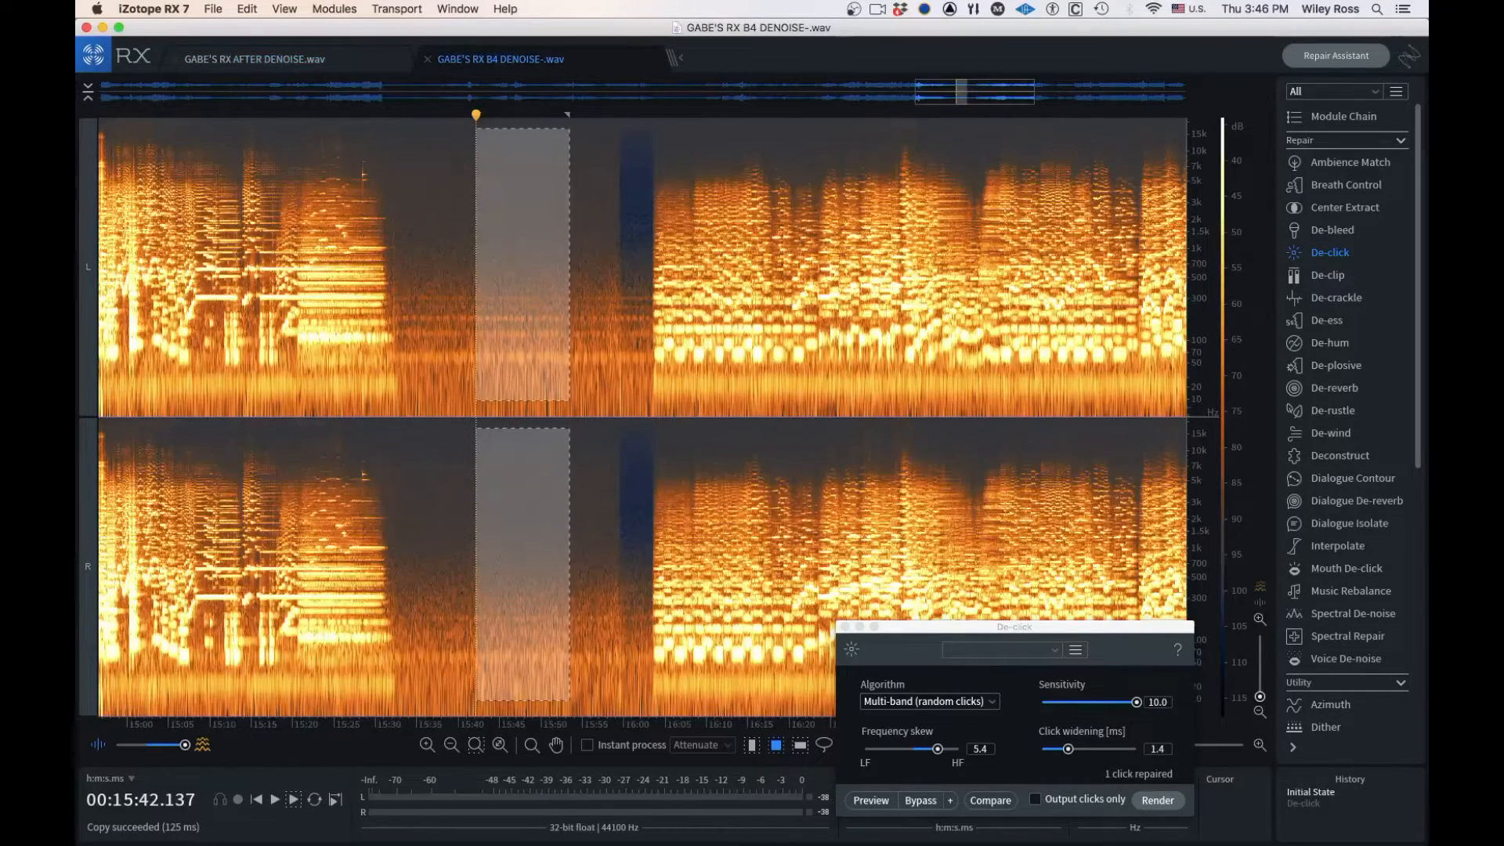
pyautogui.moveTo(470, 92); pyautogui.dragTo(415, 91)
pyautogui.scroll(5, 428, 193)
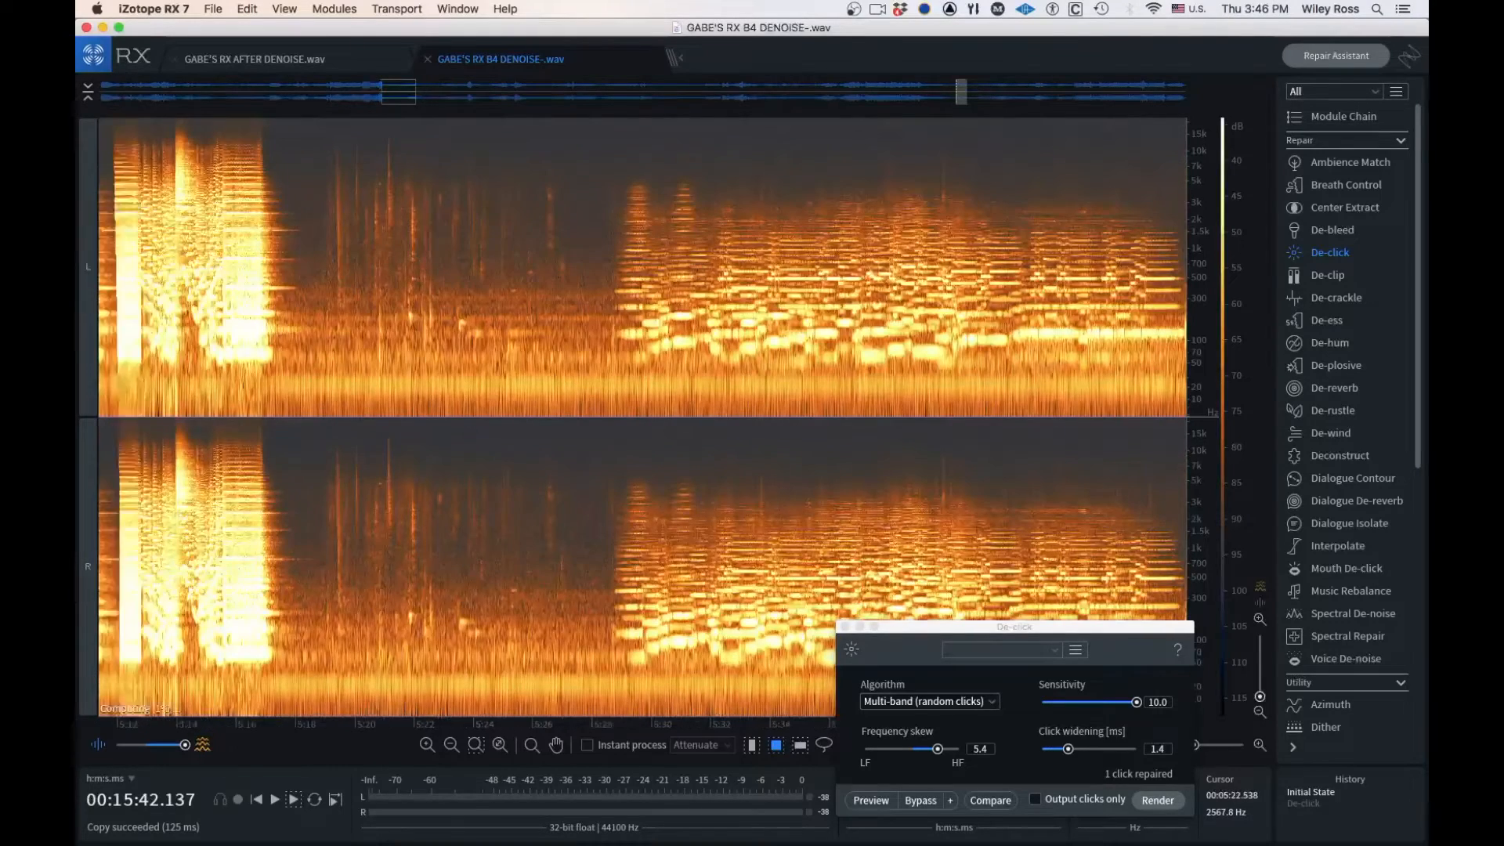
pyautogui.click(377, 196)
pyautogui.click(439, 196)
pyautogui.click(402, 201)
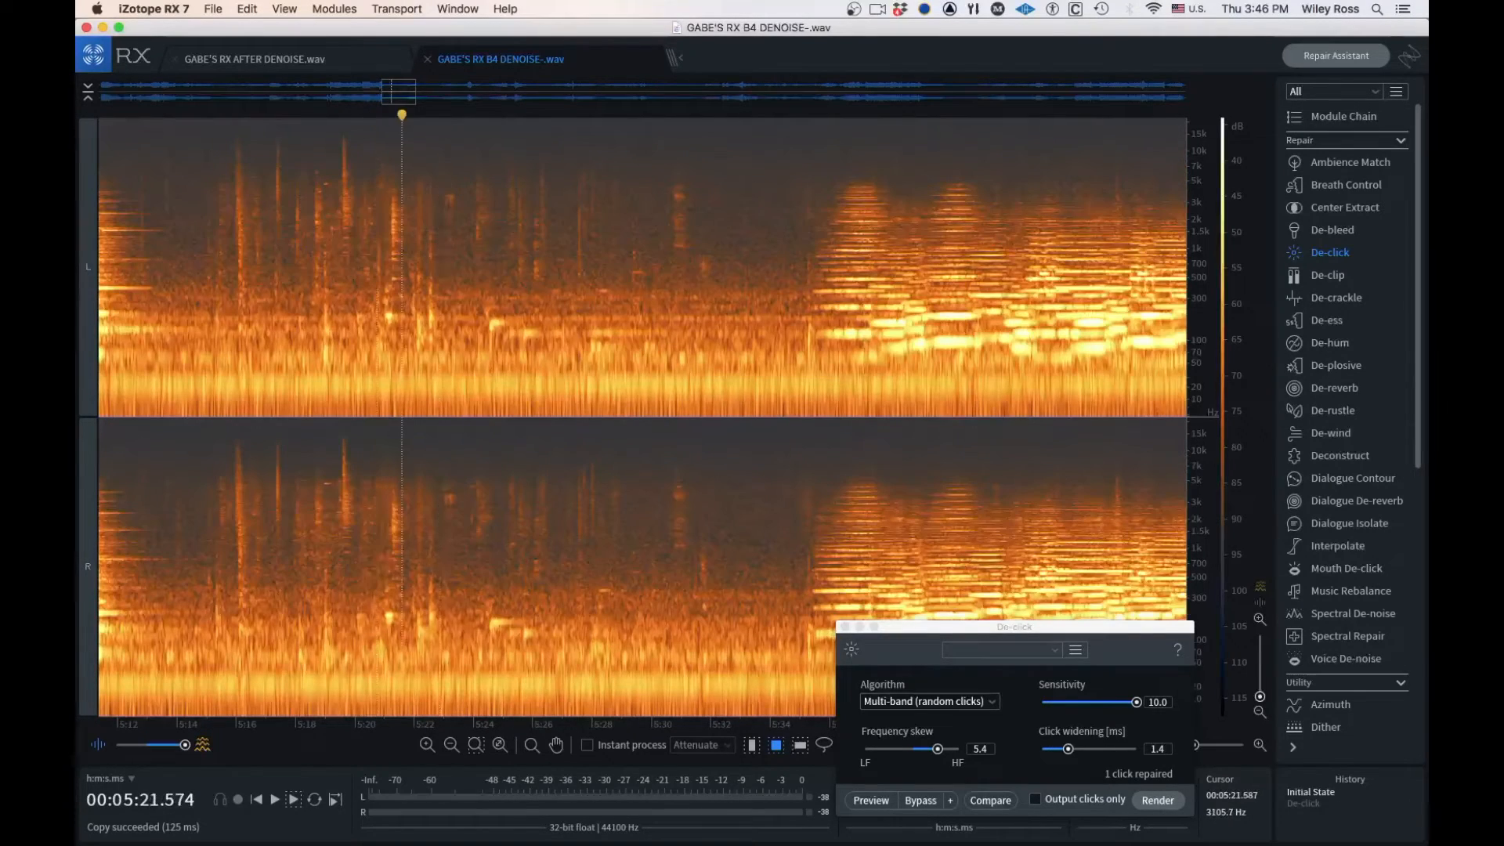
pyautogui.press('super+v')
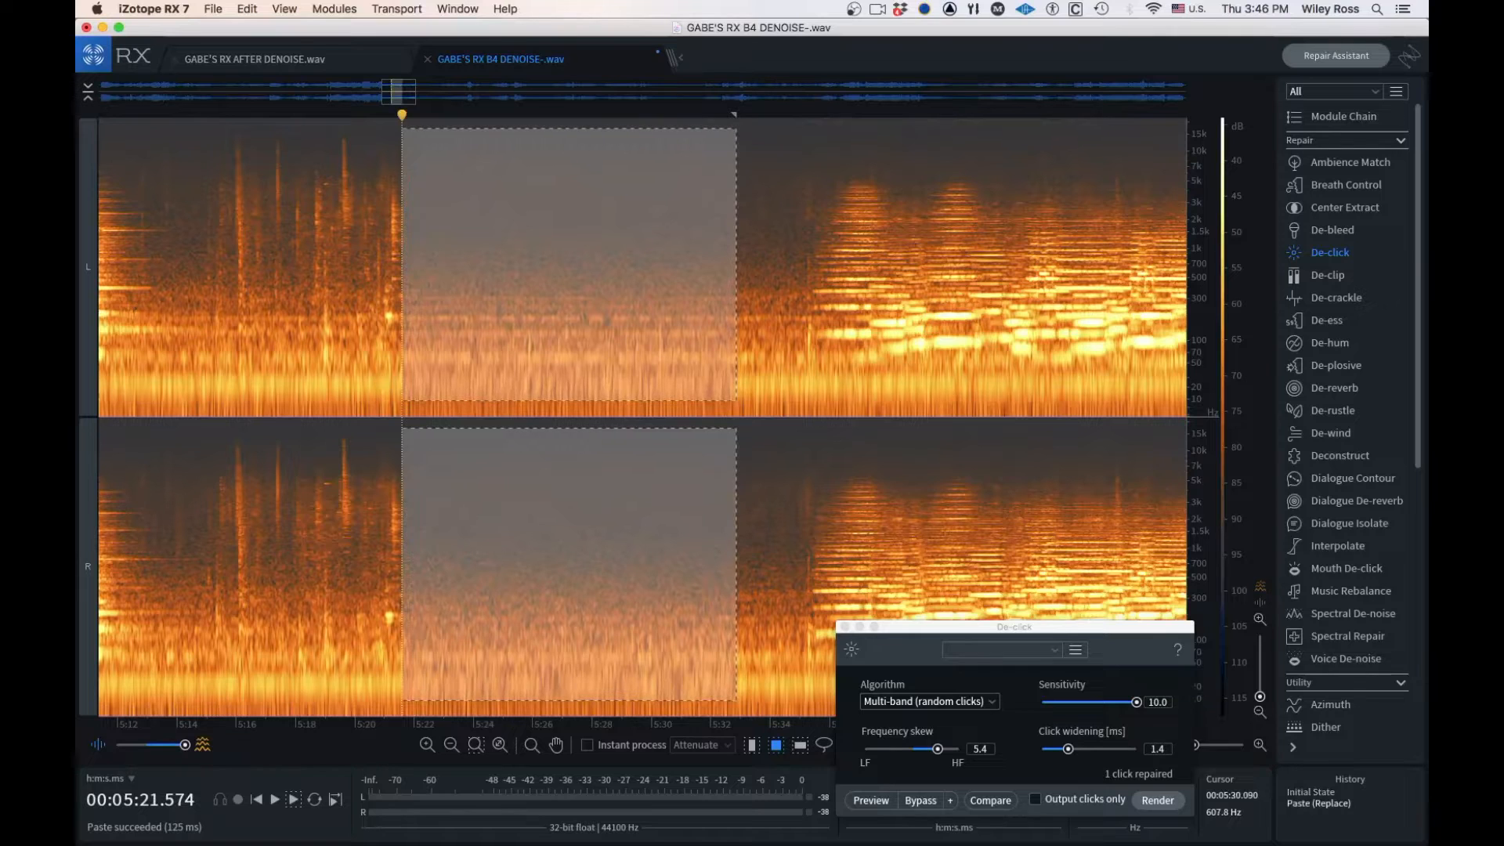
# Paste the room tone again over the remaining clicks from about 5:14.3, then clear the selection
pyautogui.moveTo(655, 270); pyautogui.dragTo(439, 265)
pyautogui.press('super+v')
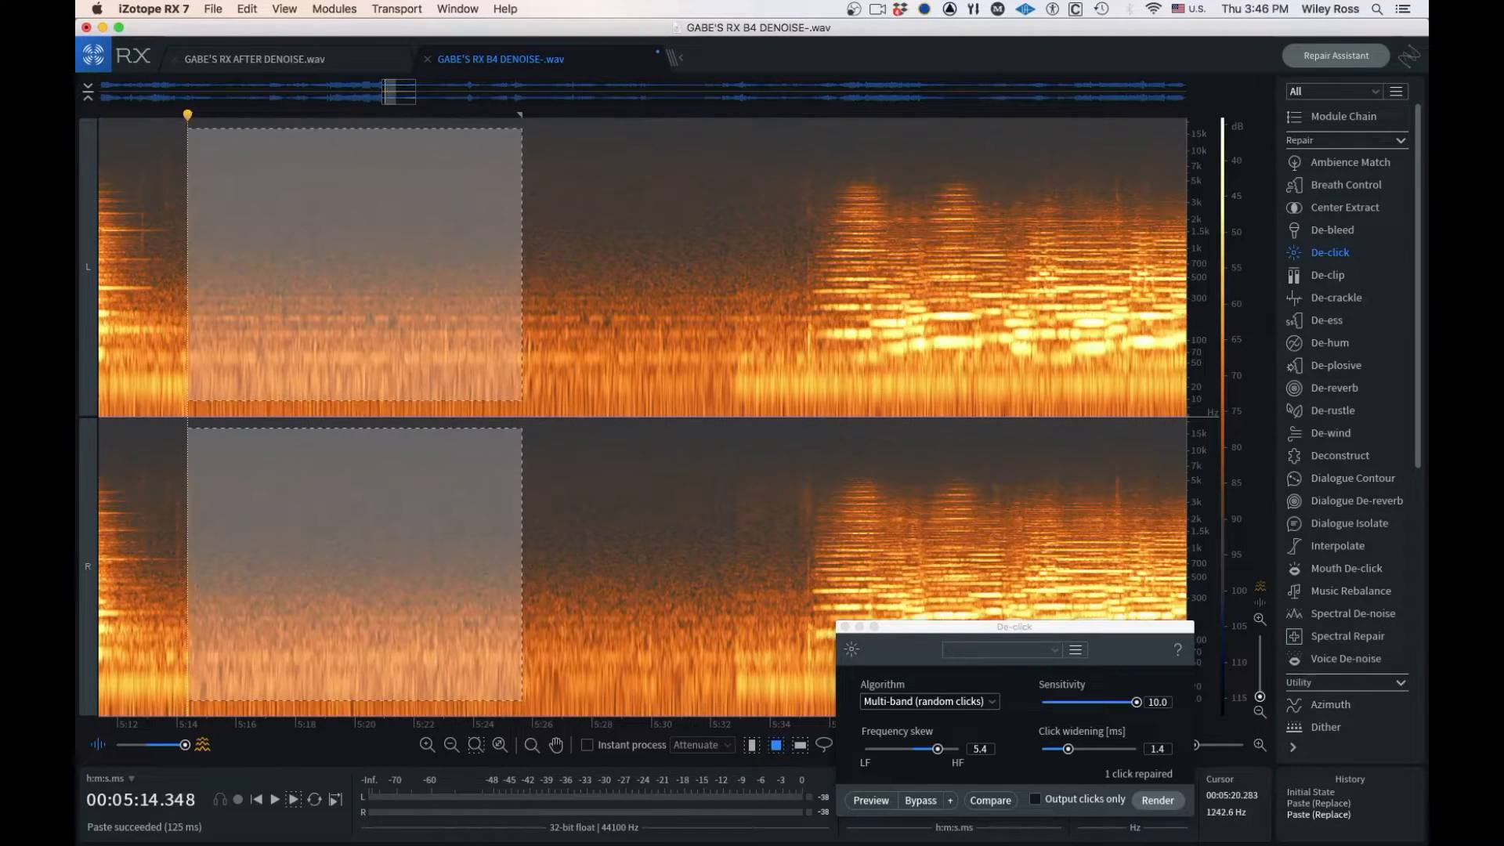
pyautogui.click(132, 158)
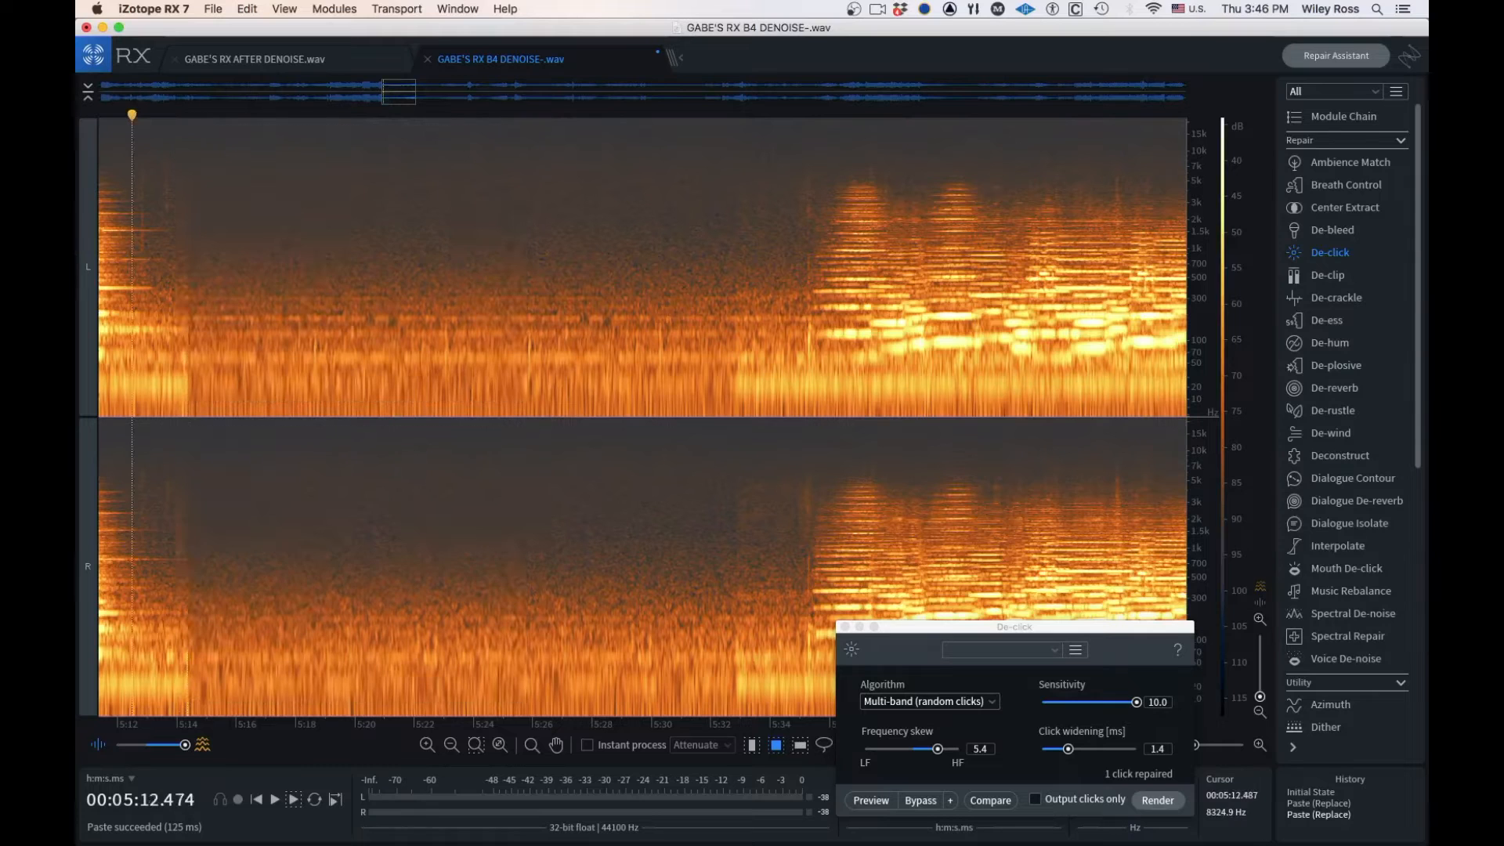
# Undo both room tone pastes and play the original noisy pause
pyautogui.press('super+z')
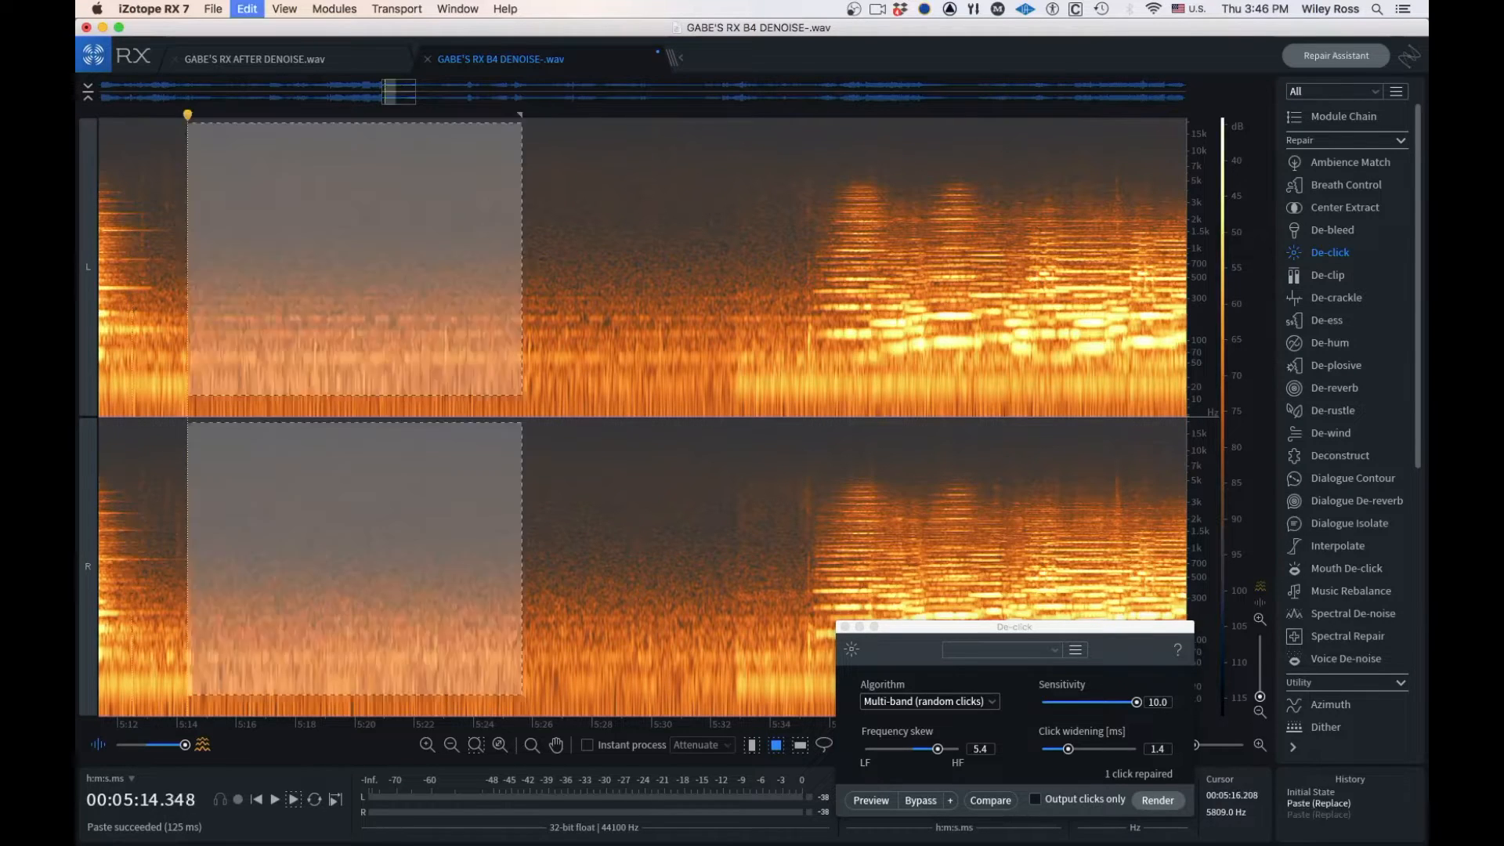
pyautogui.press('super+z')
pyautogui.click(388, 219)
pyautogui.press('space')
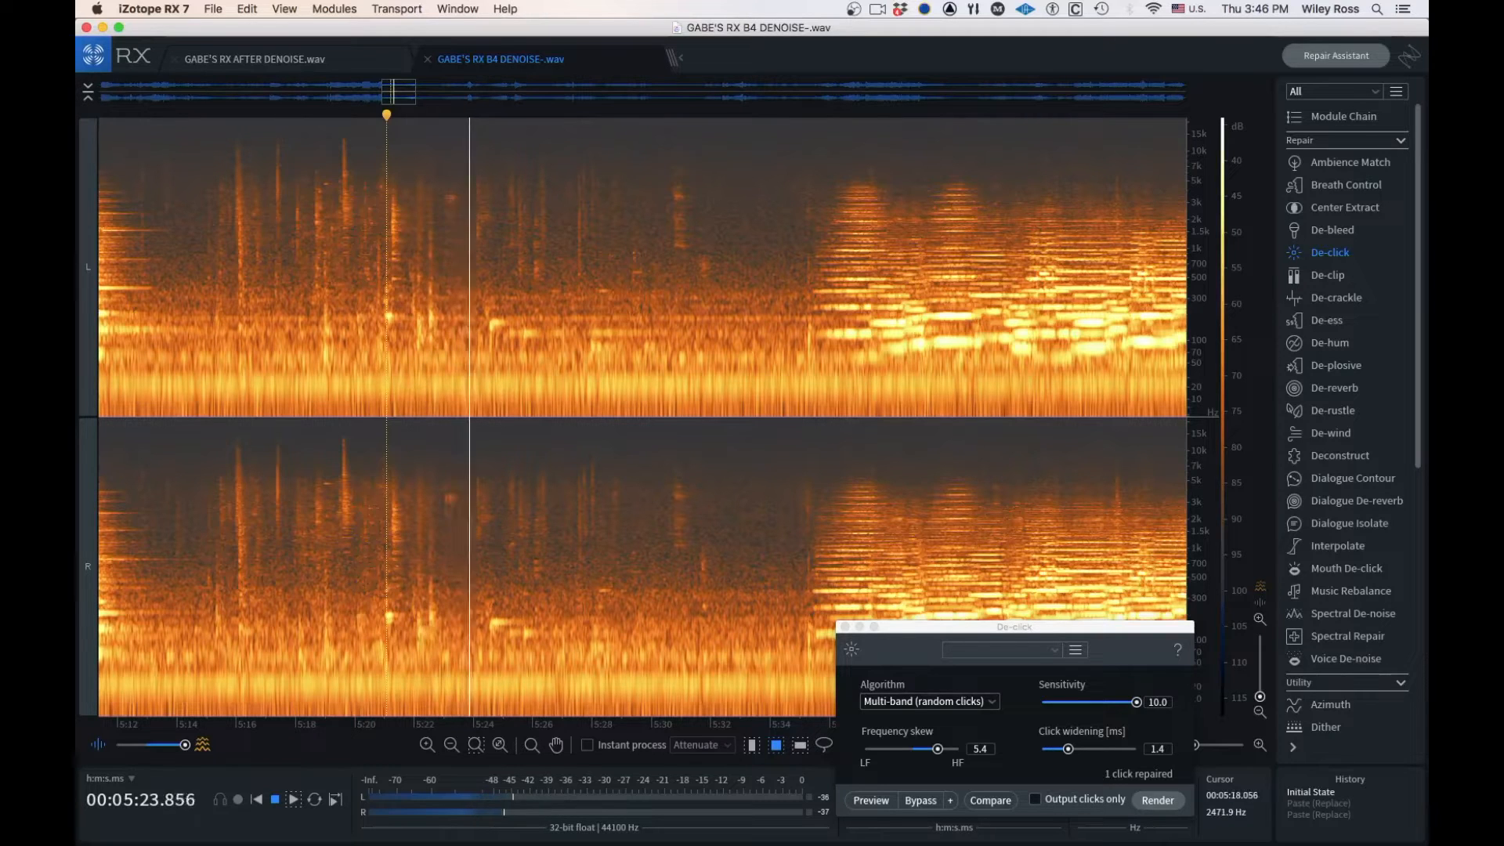
pyautogui.click(286, 212)
pyautogui.press('space')
pyautogui.press('space')
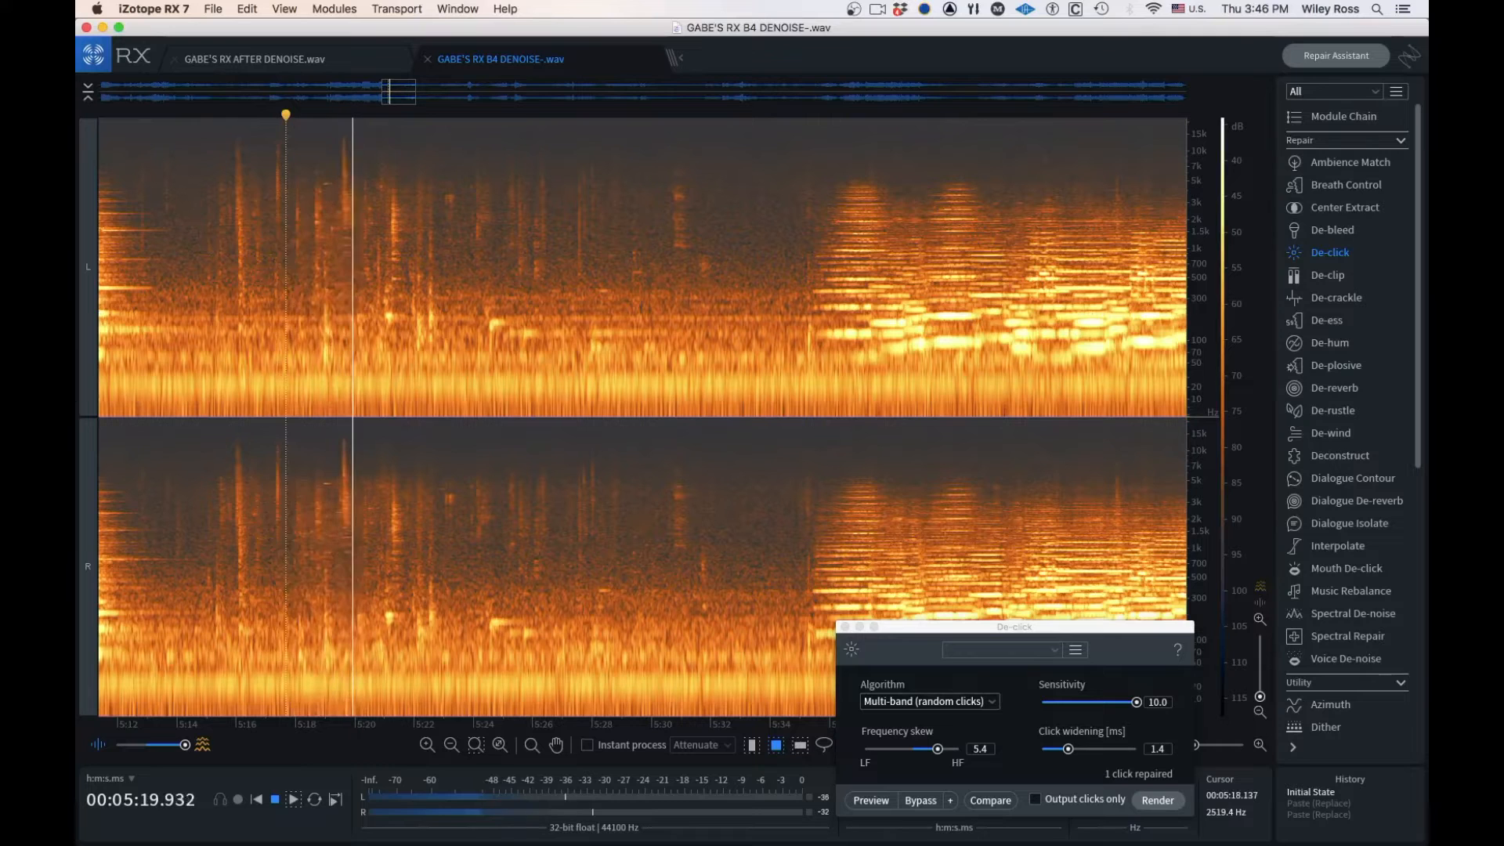
pyautogui.press('space')
# Redo both room tone pastes and play the repaired pause from about 5:16
pyautogui.press('shift+super+z')
pyautogui.press('shift+super+z')
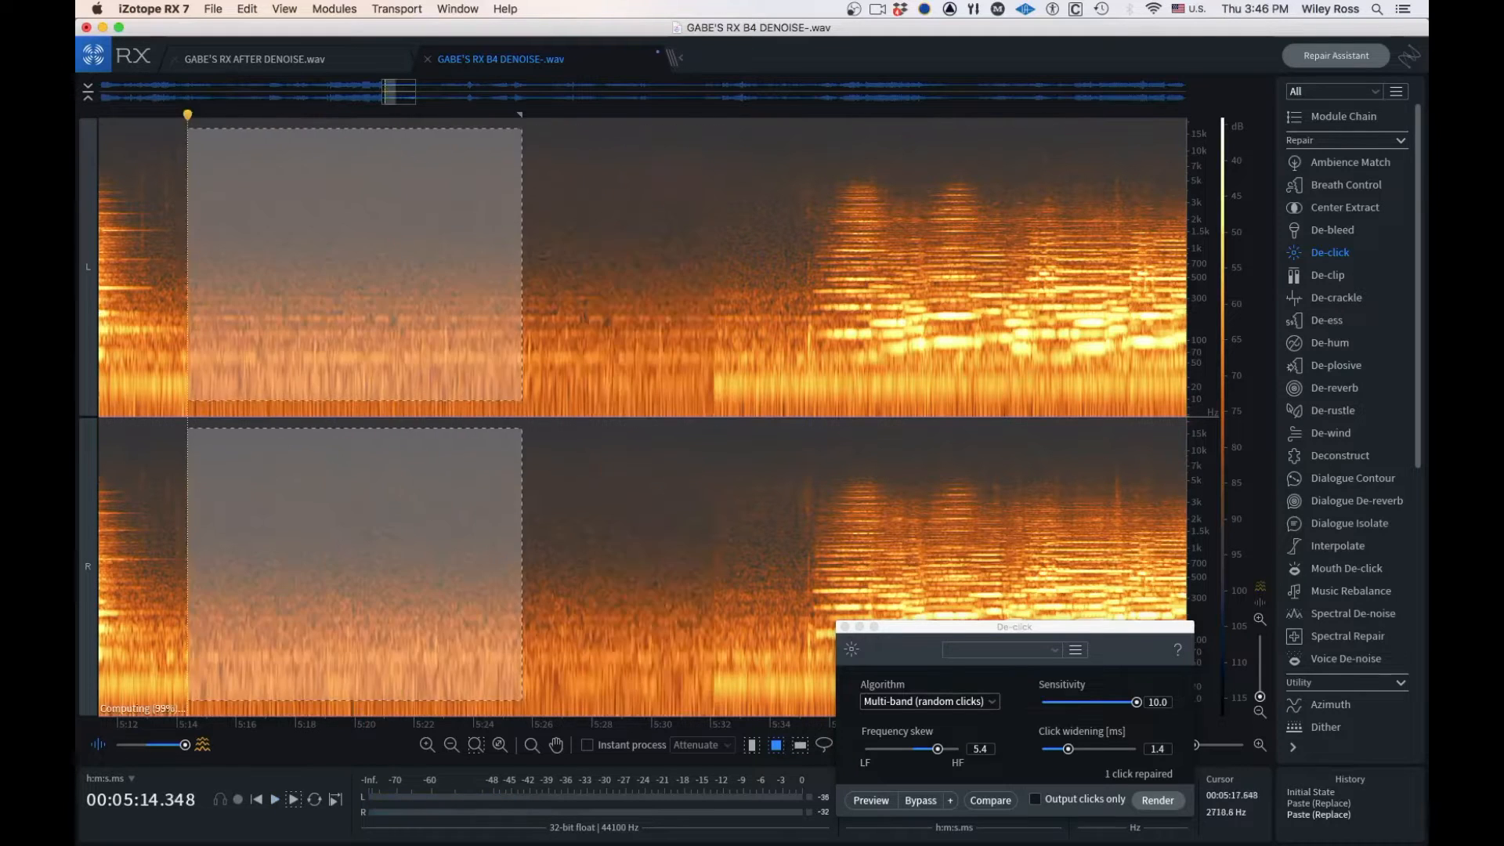
pyautogui.click(241, 206)
pyautogui.press('space')
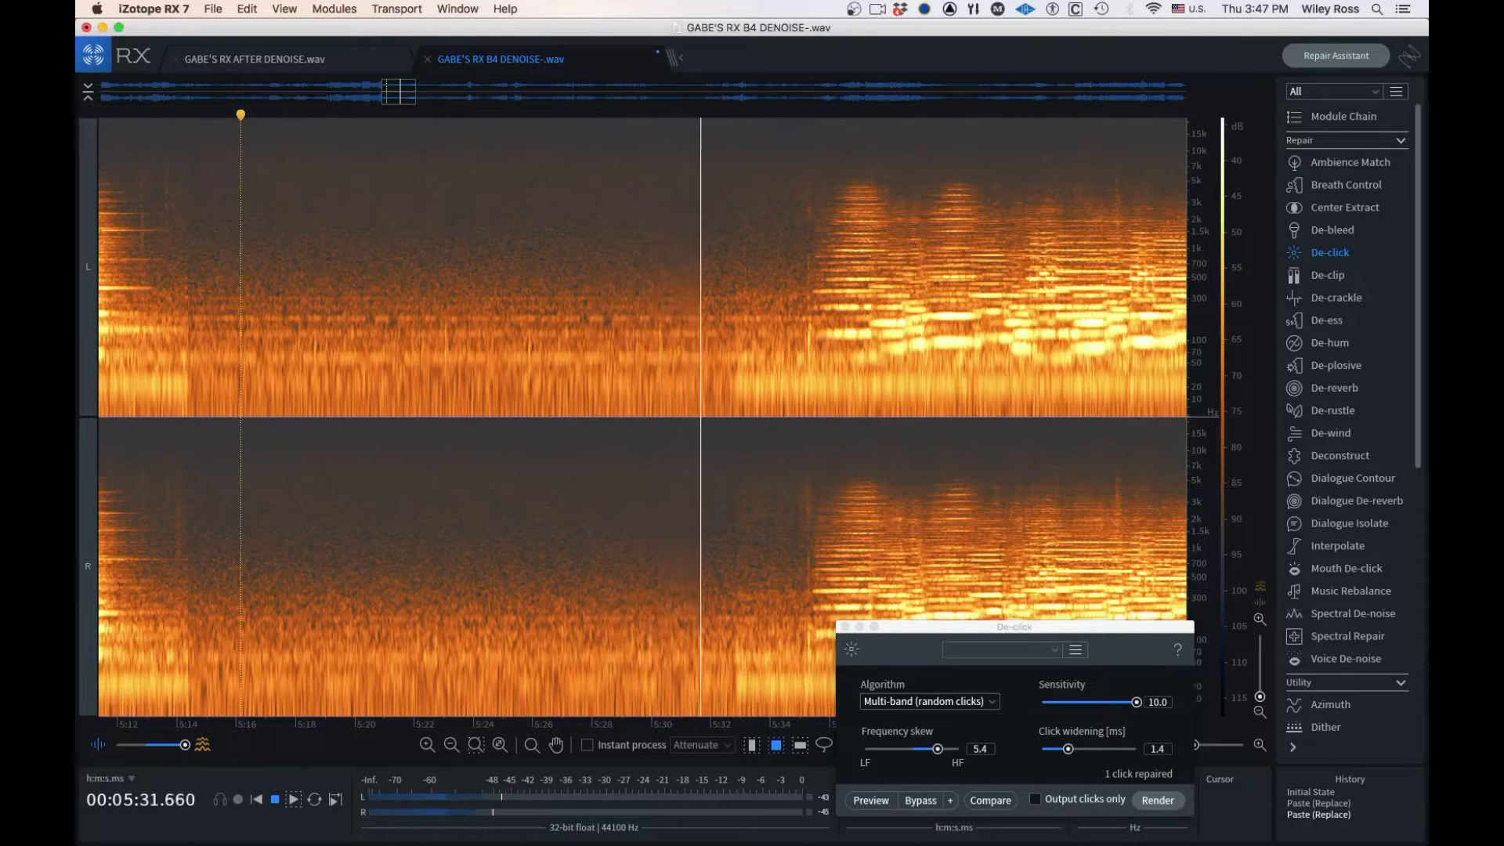
pyautogui.click(1015, 627)
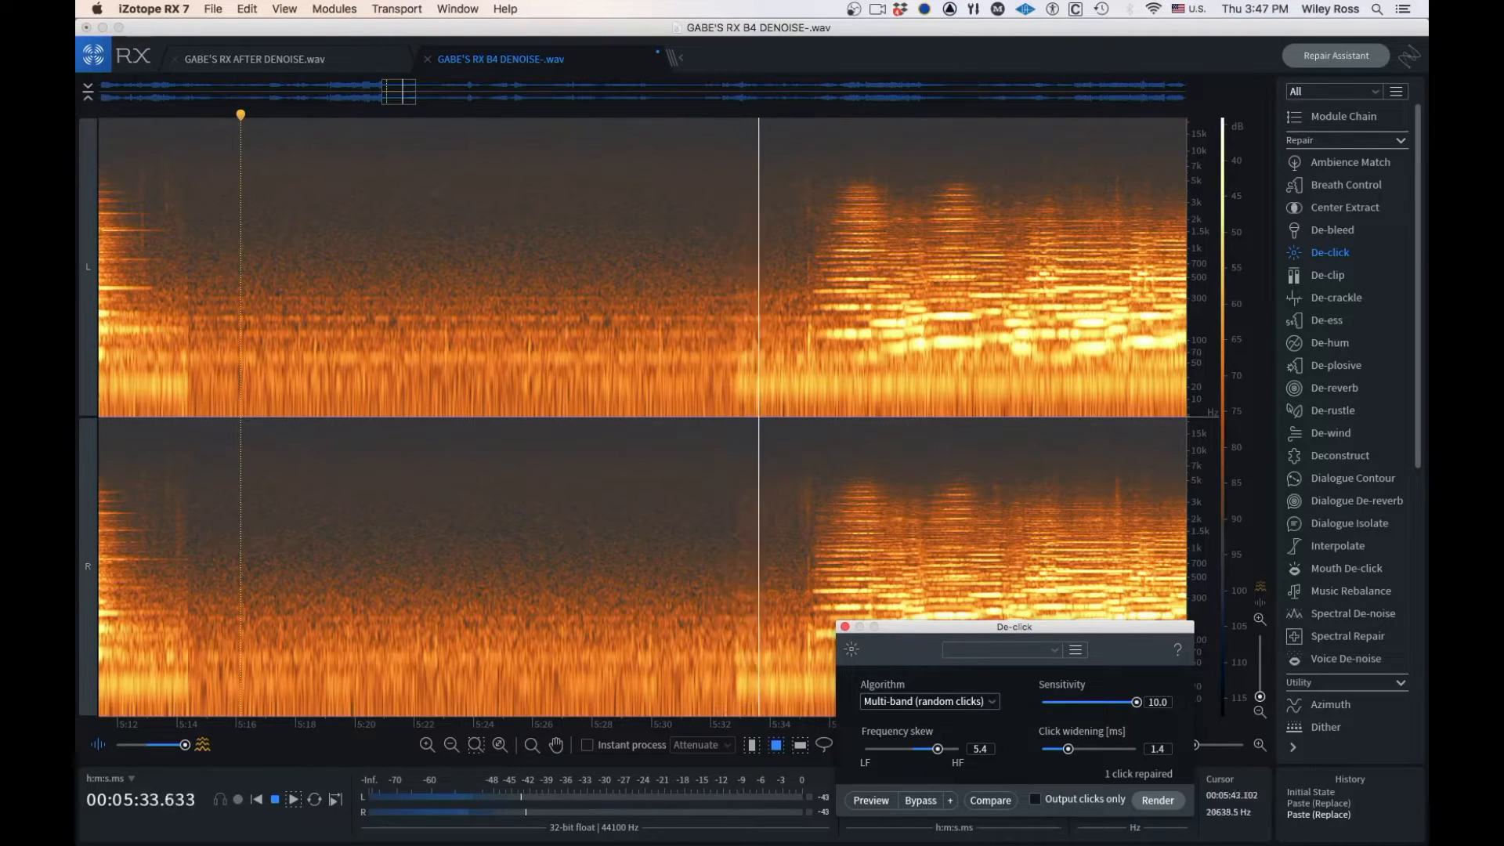
pyautogui.press('space')
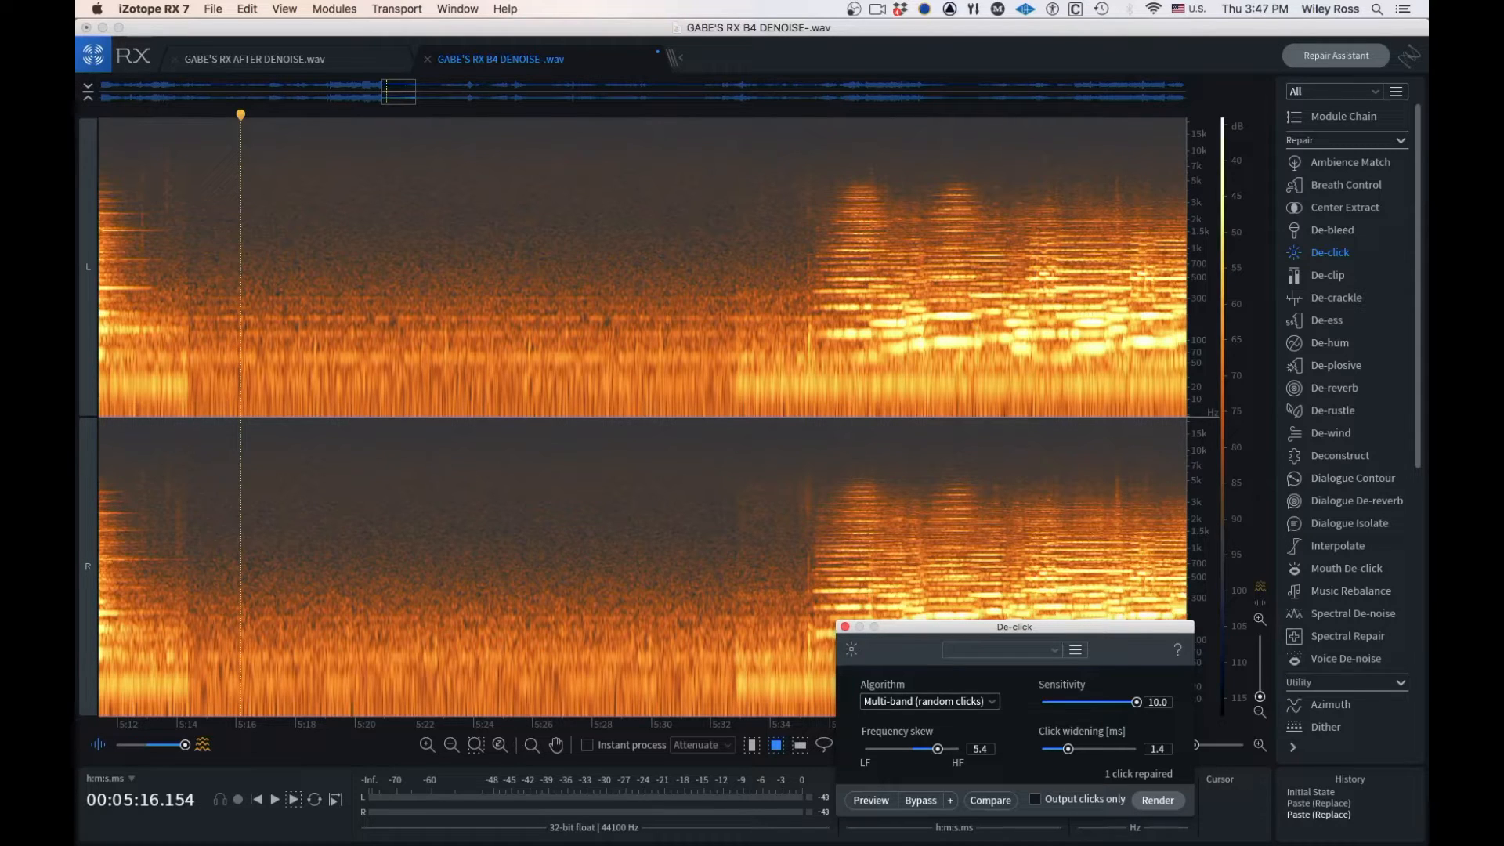
# Move the De-click window clear of the time readouts and play the music passage from about 6:37.5
pyautogui.moveTo(399, 92); pyautogui.dragTo(485, 92)
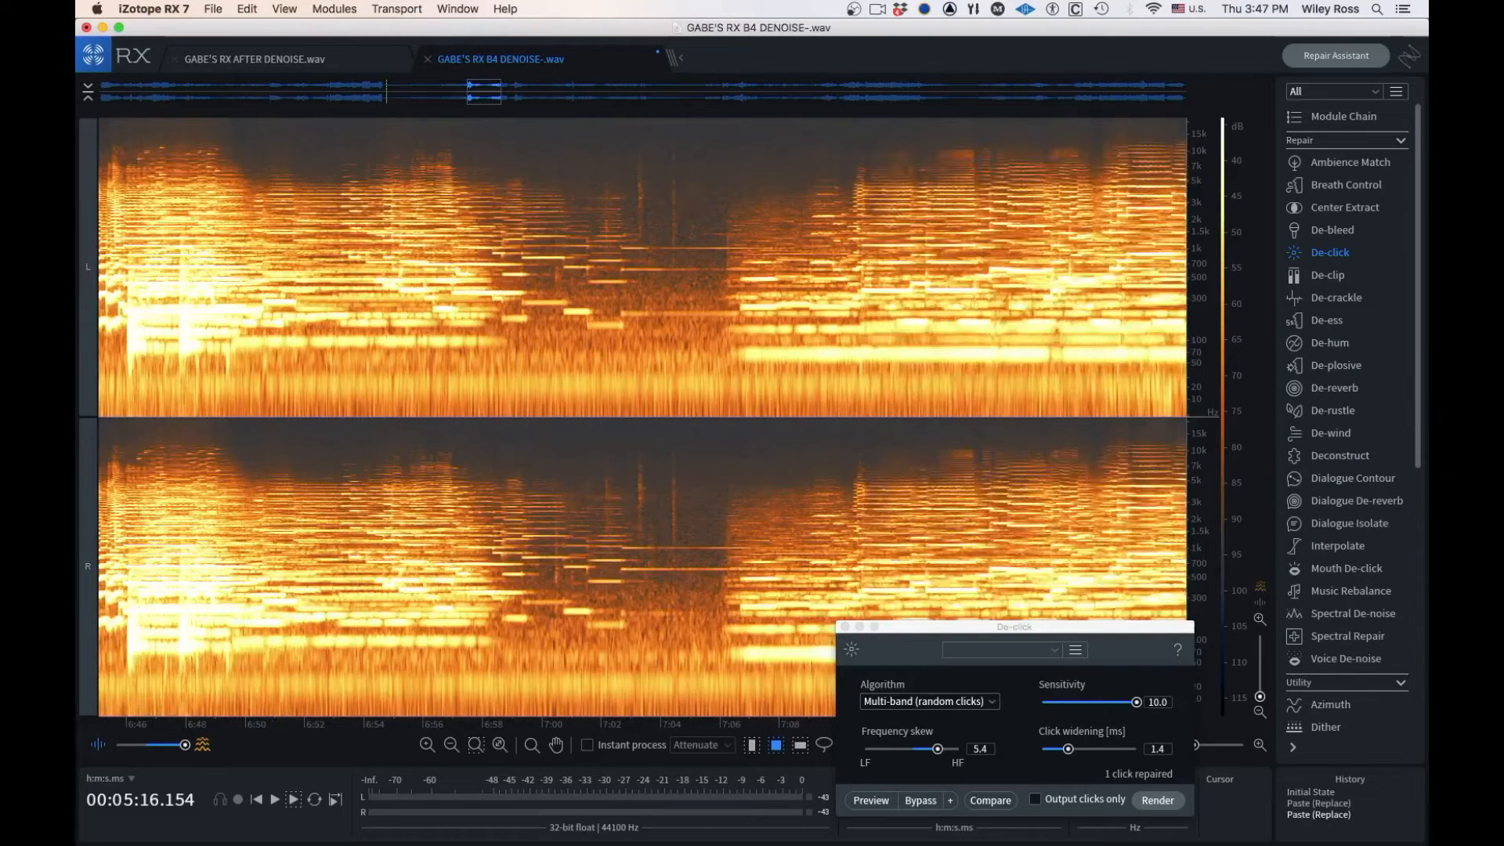
pyautogui.moveTo(1014, 626); pyautogui.dragTo(940, 586)
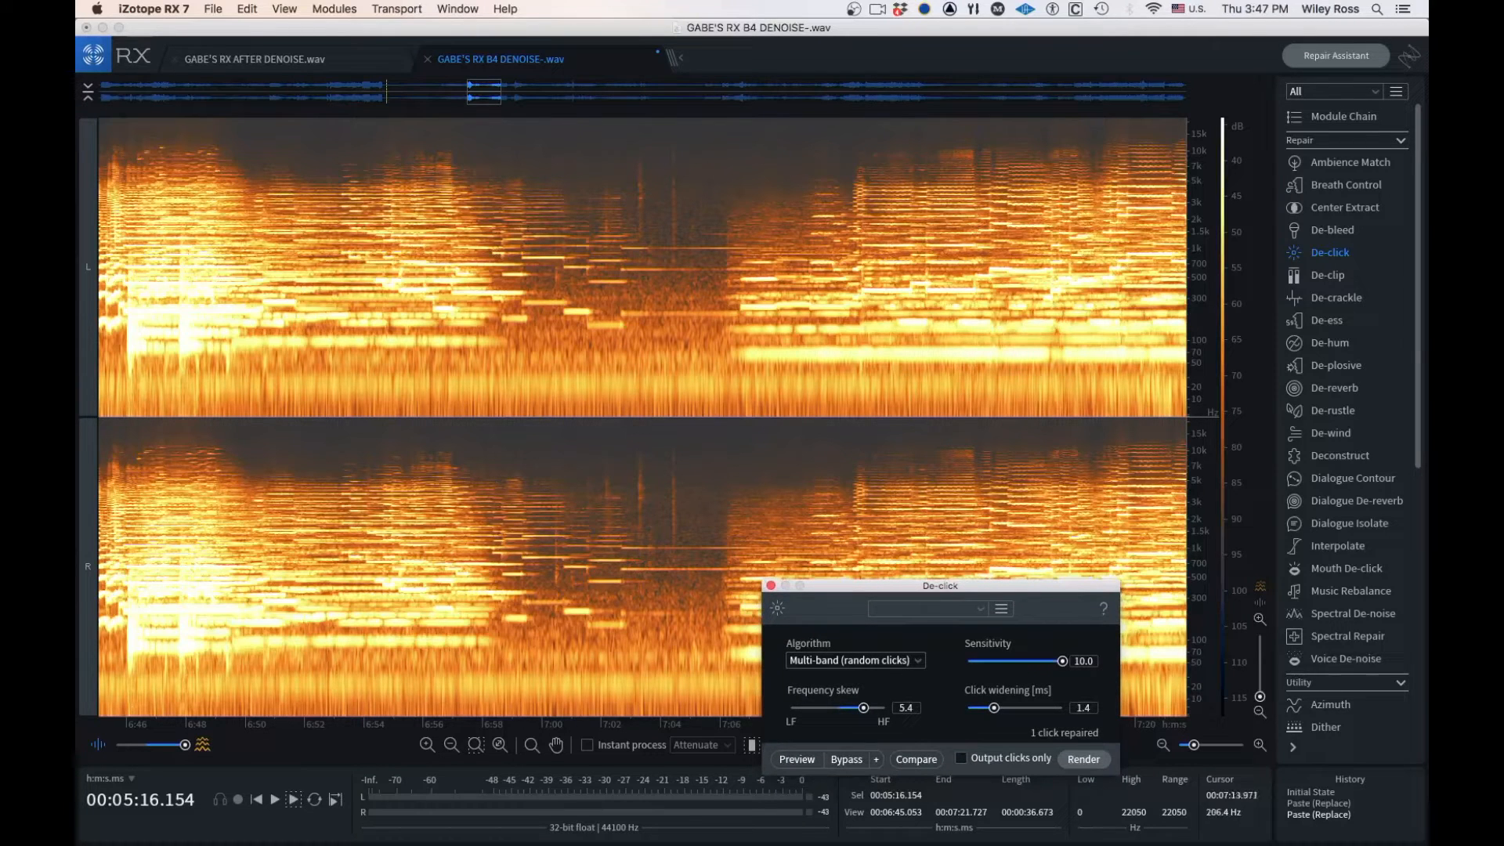
pyautogui.moveTo(477, 91); pyautogui.dragTo(463, 92)
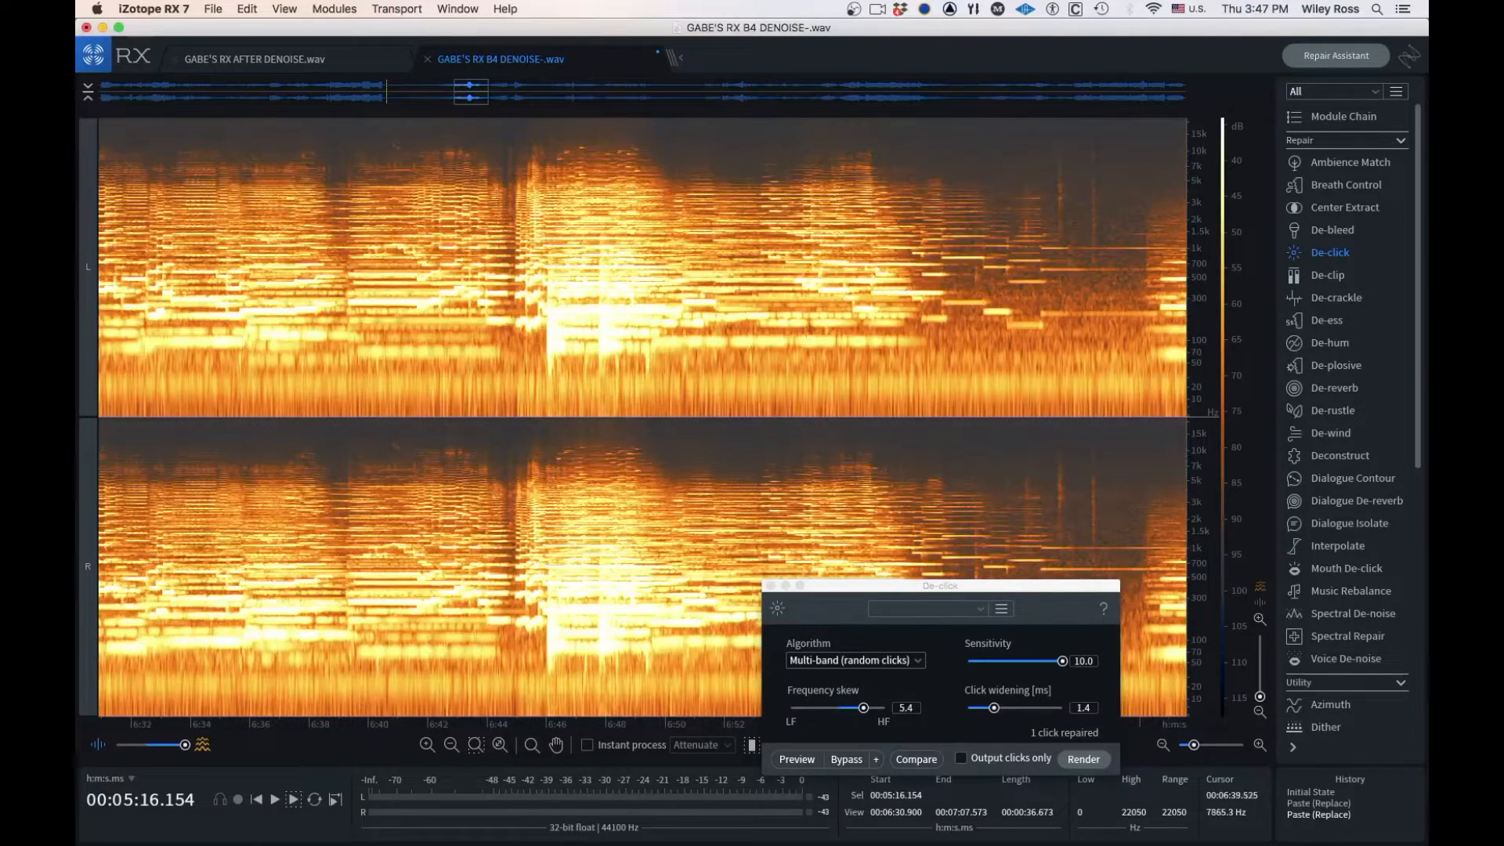
pyautogui.click(354, 162)
pyautogui.scroll(6, 361, 190)
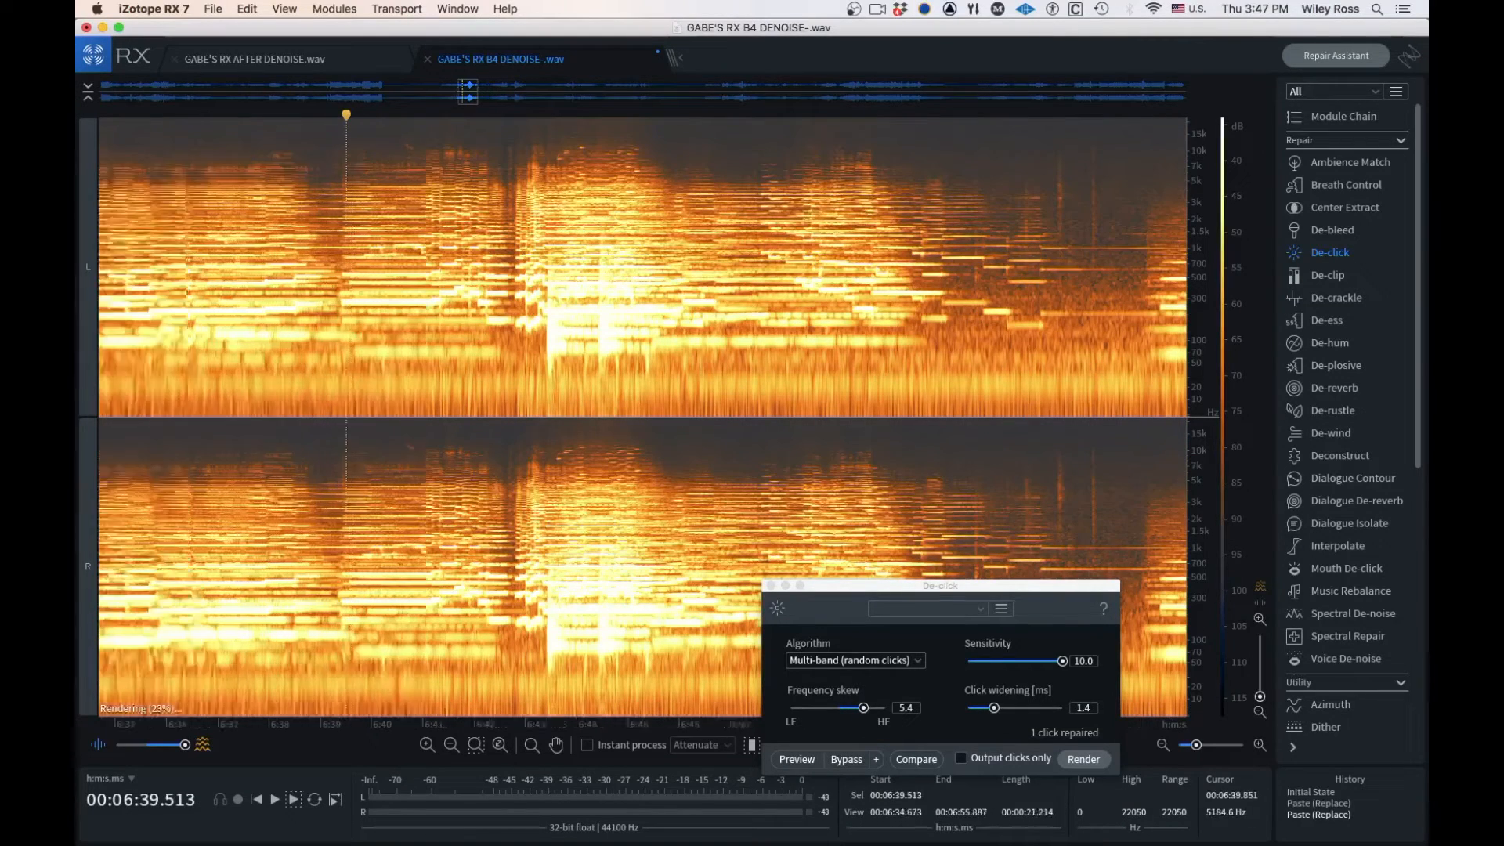
pyautogui.scroll(-2, 341, 190)
pyautogui.scroll(-2, 342, 190)
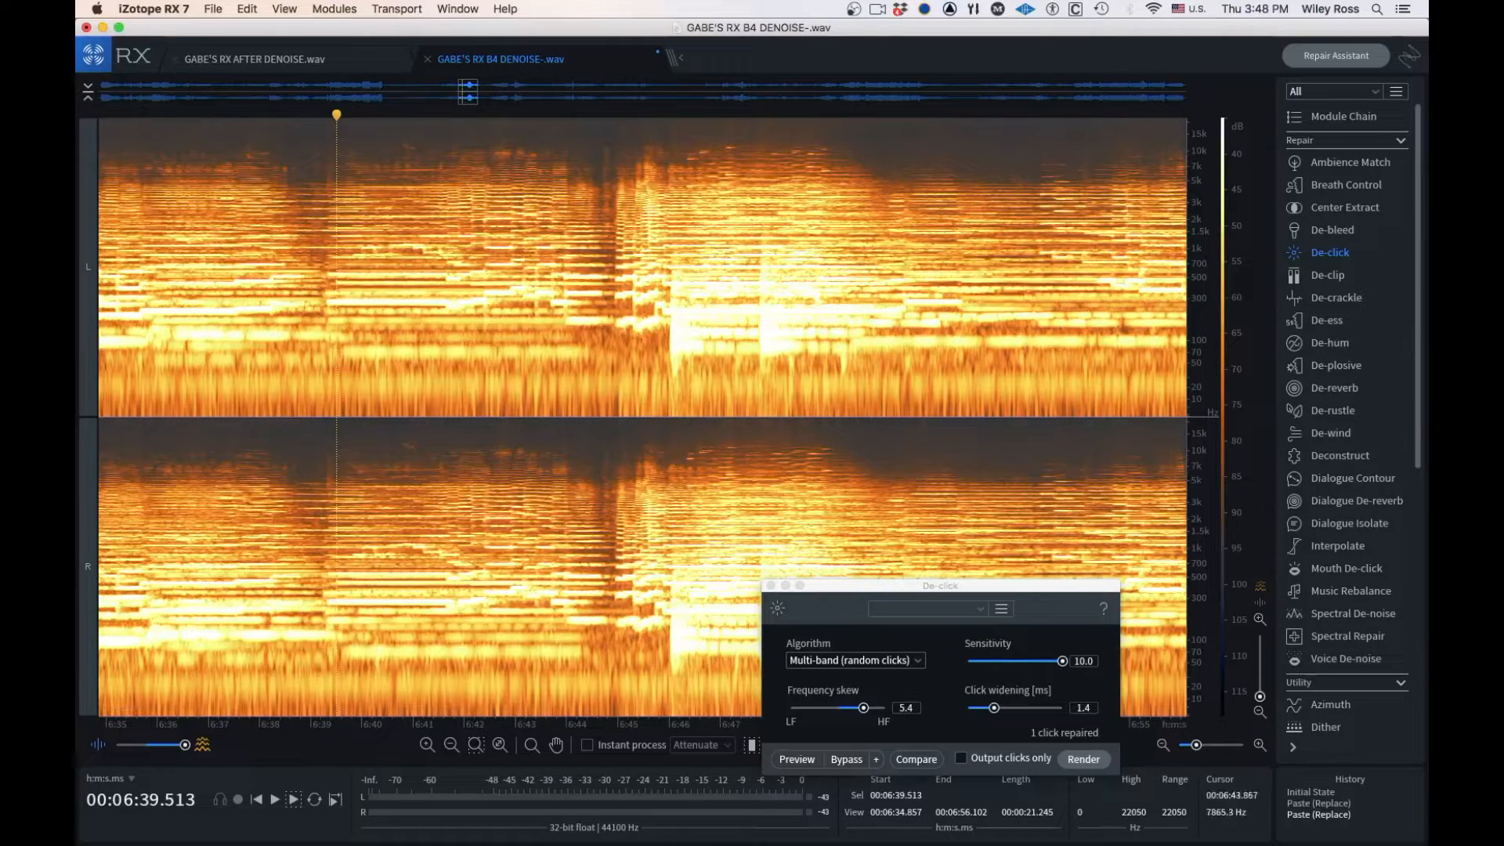
pyautogui.click(234, 132)
pyautogui.press('space')
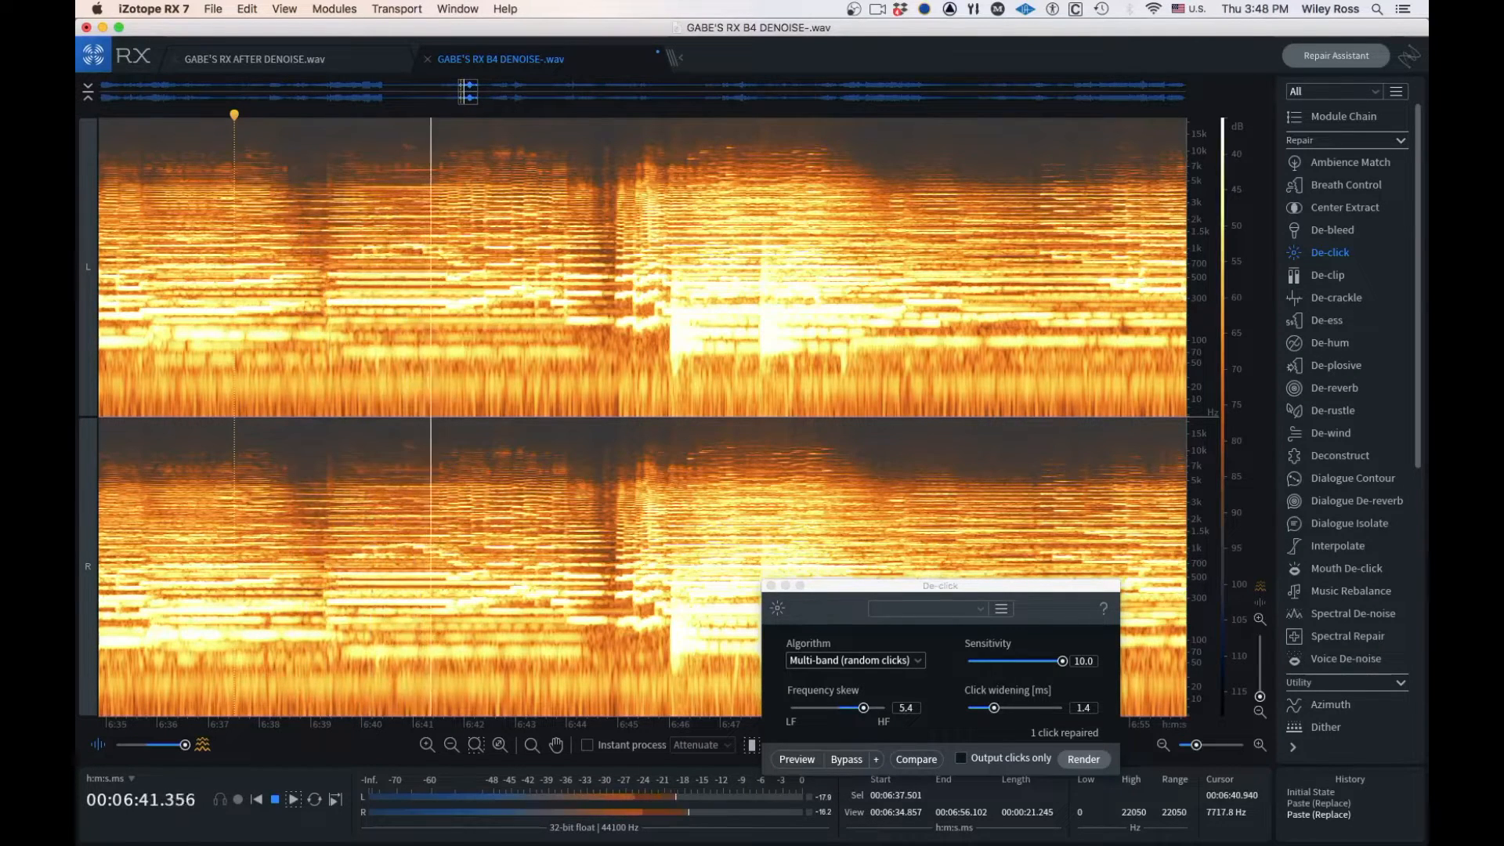
# Stop playback and replay the music passage from about 6:37.8 to locate the audible click
pyautogui.press('space')
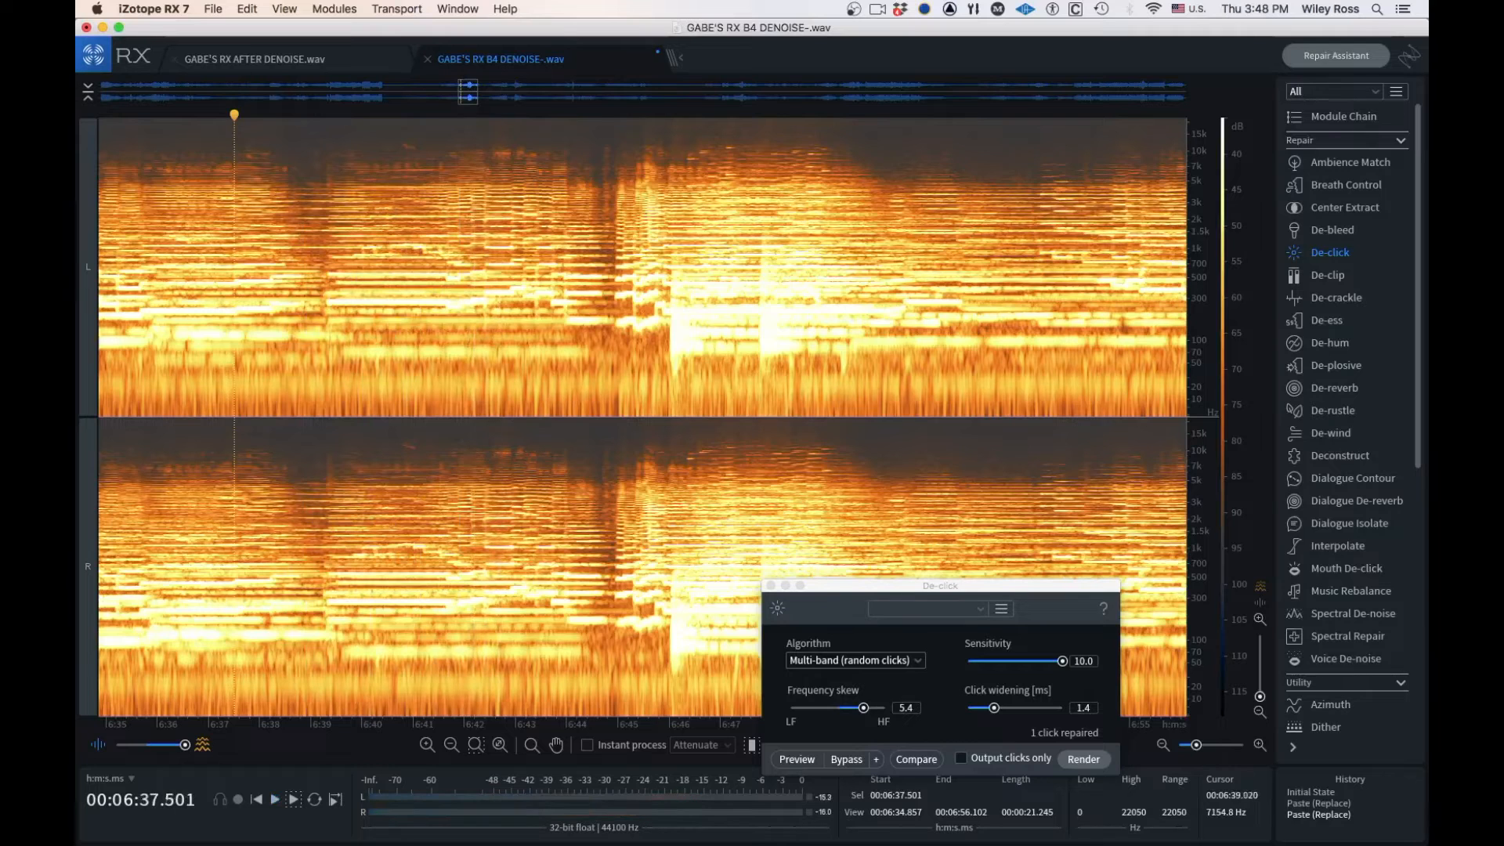
pyautogui.scroll(1, 312, 165)
pyautogui.rightClick(312, 166)
pyautogui.click(306, 162)
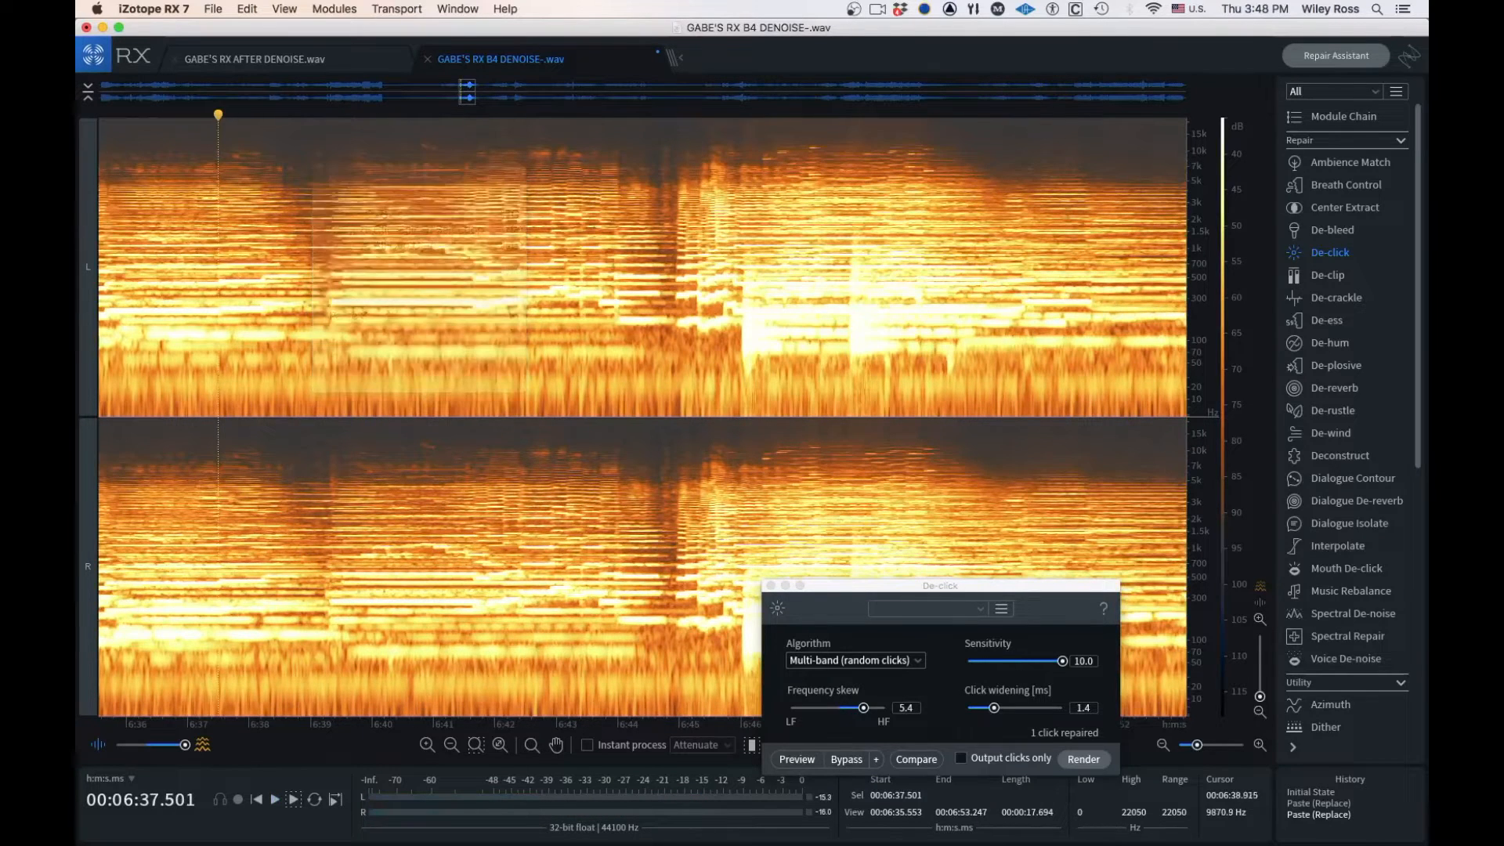
pyautogui.click(306, 161)
pyautogui.press('space')
pyautogui.press('space')
pyautogui.click(234, 145)
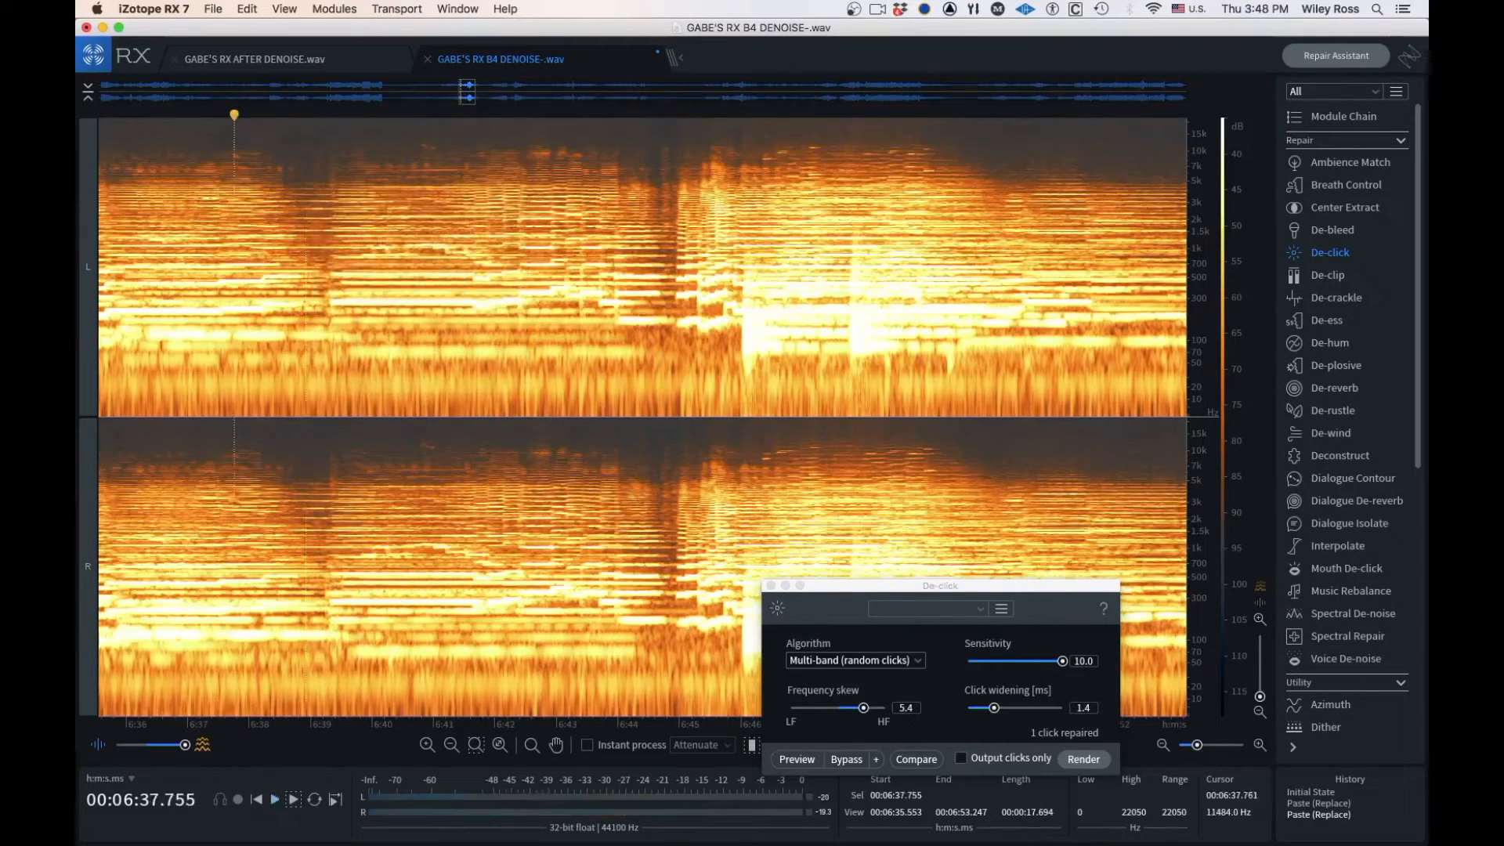
pyautogui.press('space')
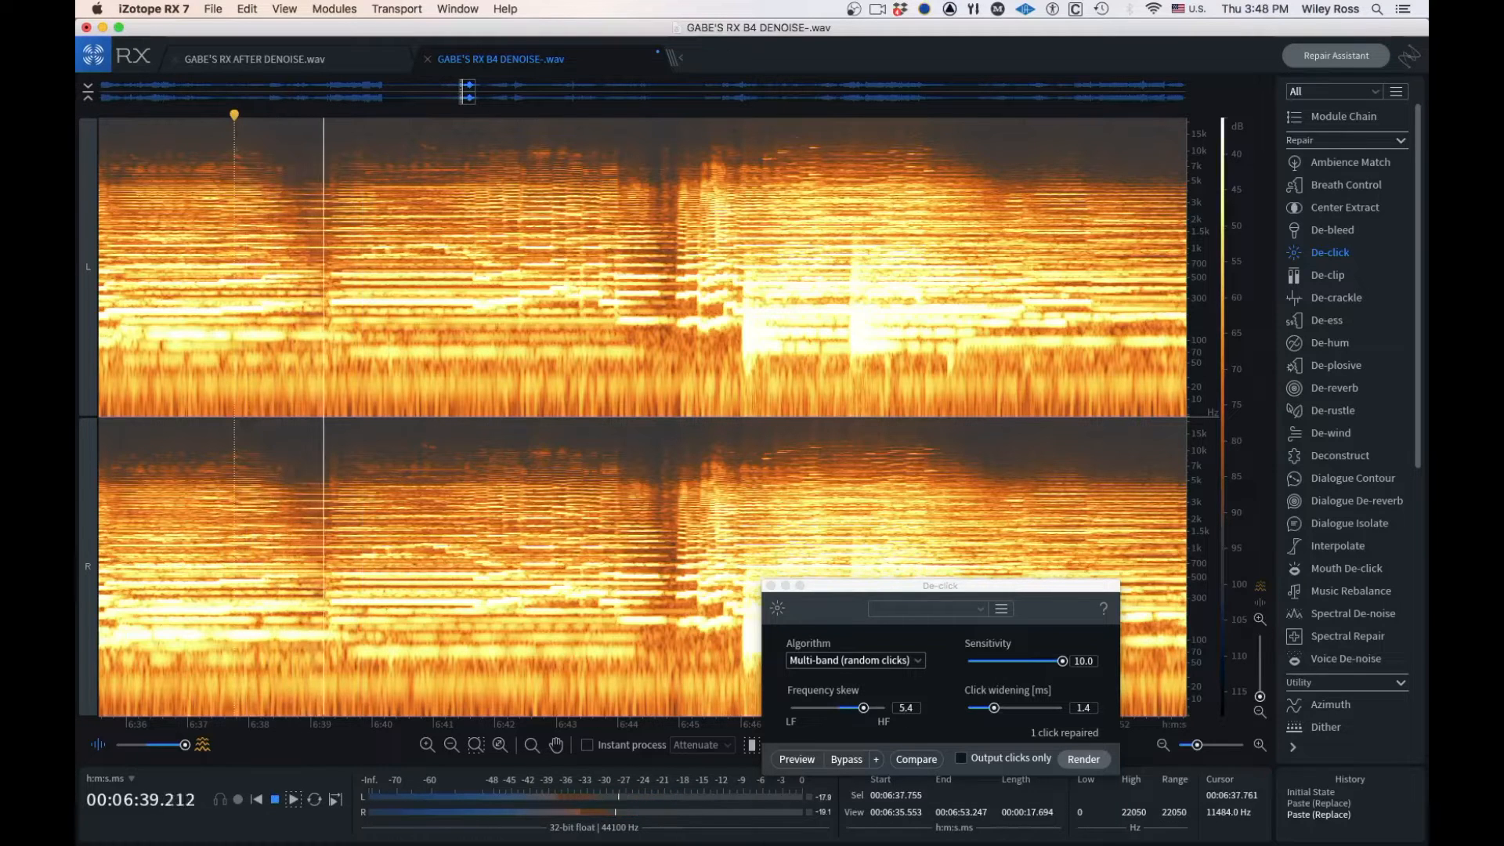
pyautogui.press('space')
# Play short stretches from about 6:39.1 and 6:39.0 to pinpoint the click
pyautogui.click(318, 163)
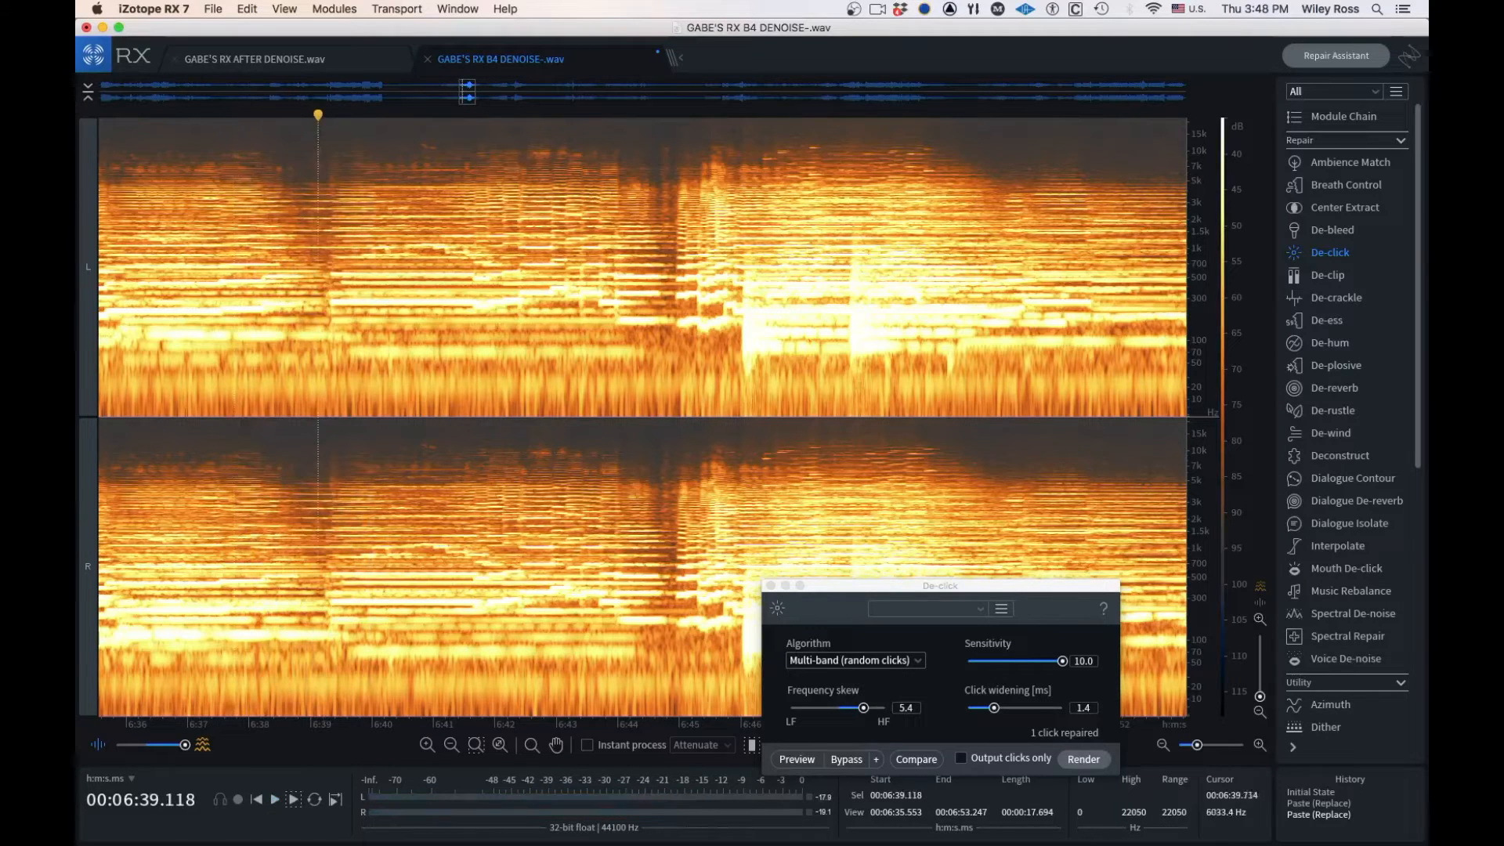
pyautogui.scroll(4, 337, 160)
pyautogui.click(256, 155)
pyautogui.press('space')
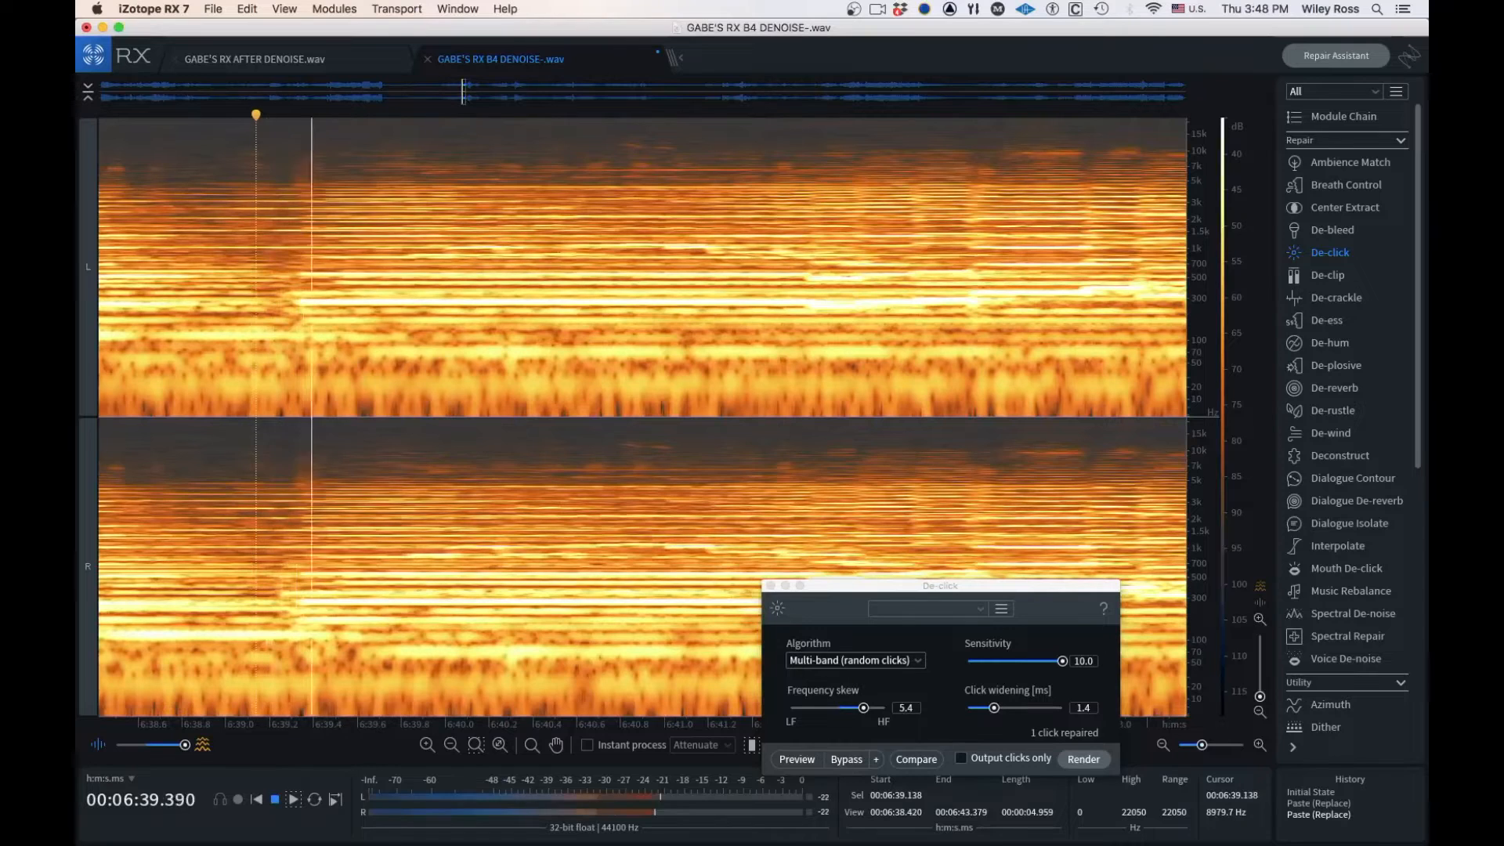
pyautogui.press('space')
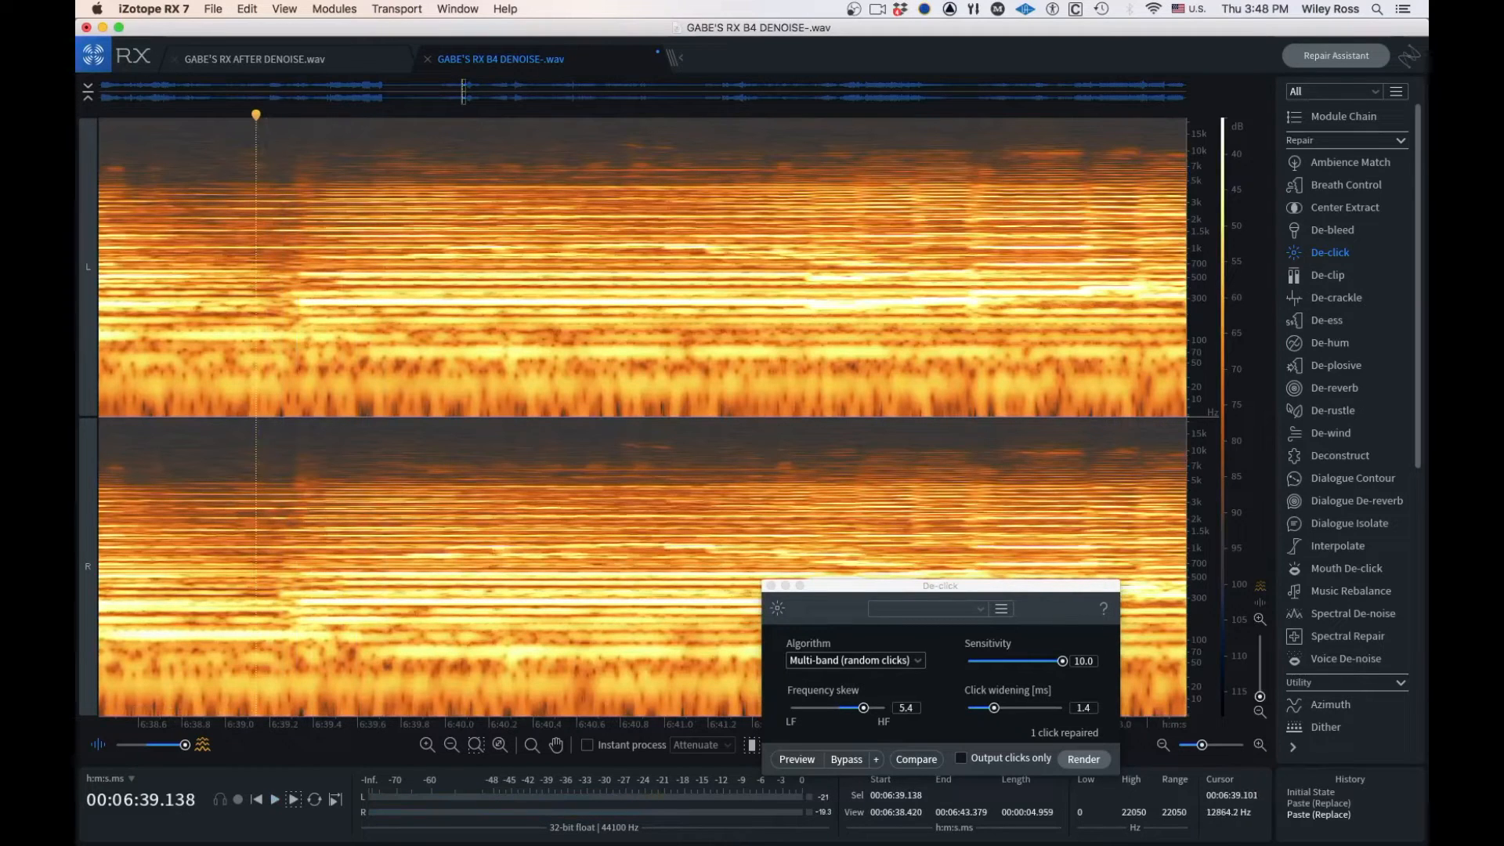
pyautogui.click(226, 153)
pyautogui.press('space')
pyautogui.press('space')
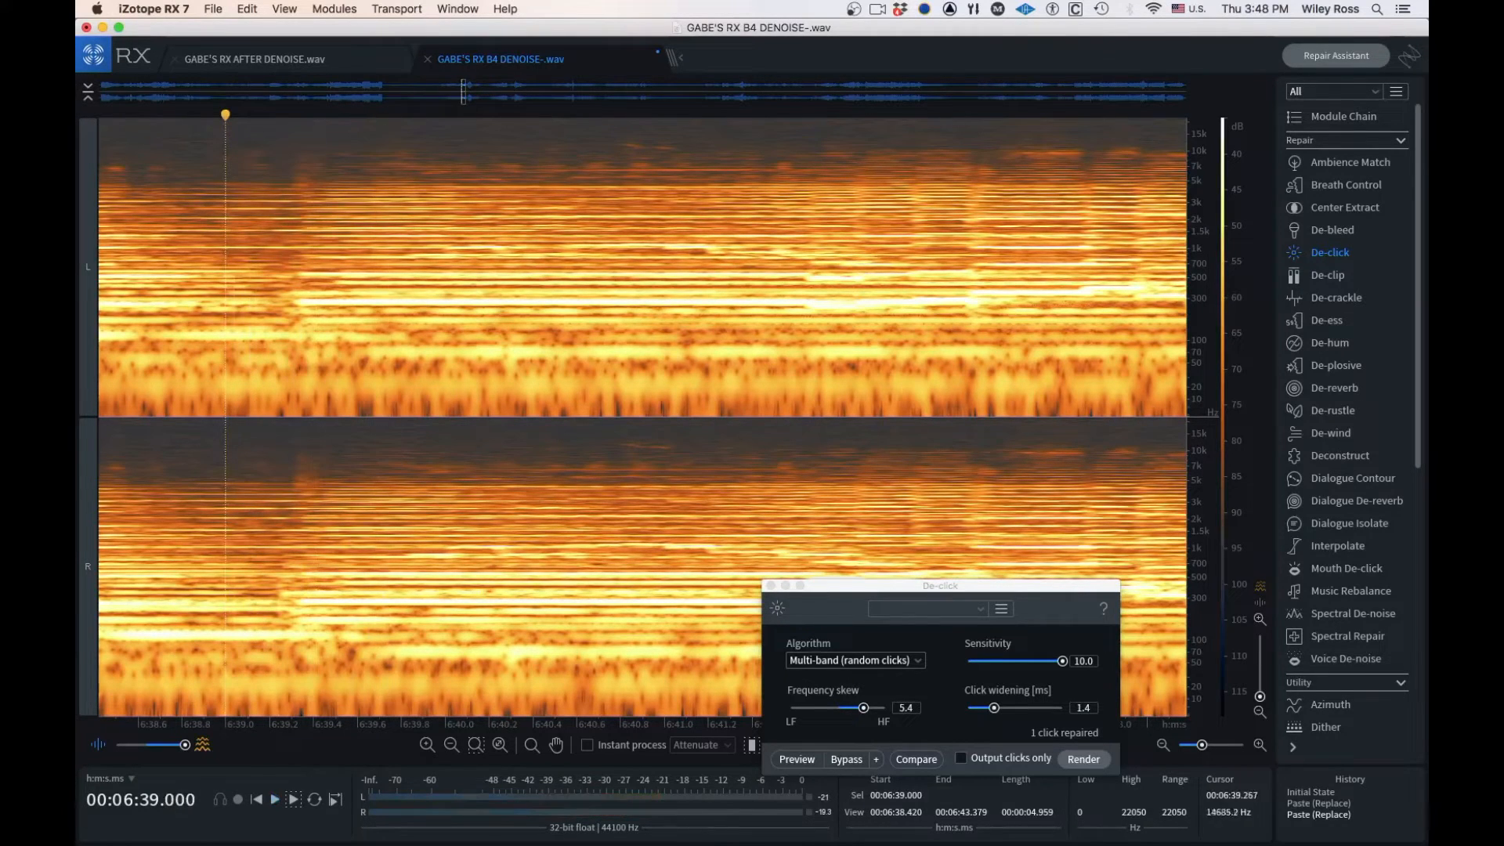
# Select the click from about 6:39.21 to 6:39.50 in both channels and render De-click on it
pyautogui.scroll(-2, 298, 181)
pyautogui.scroll(-1, 298, 157)
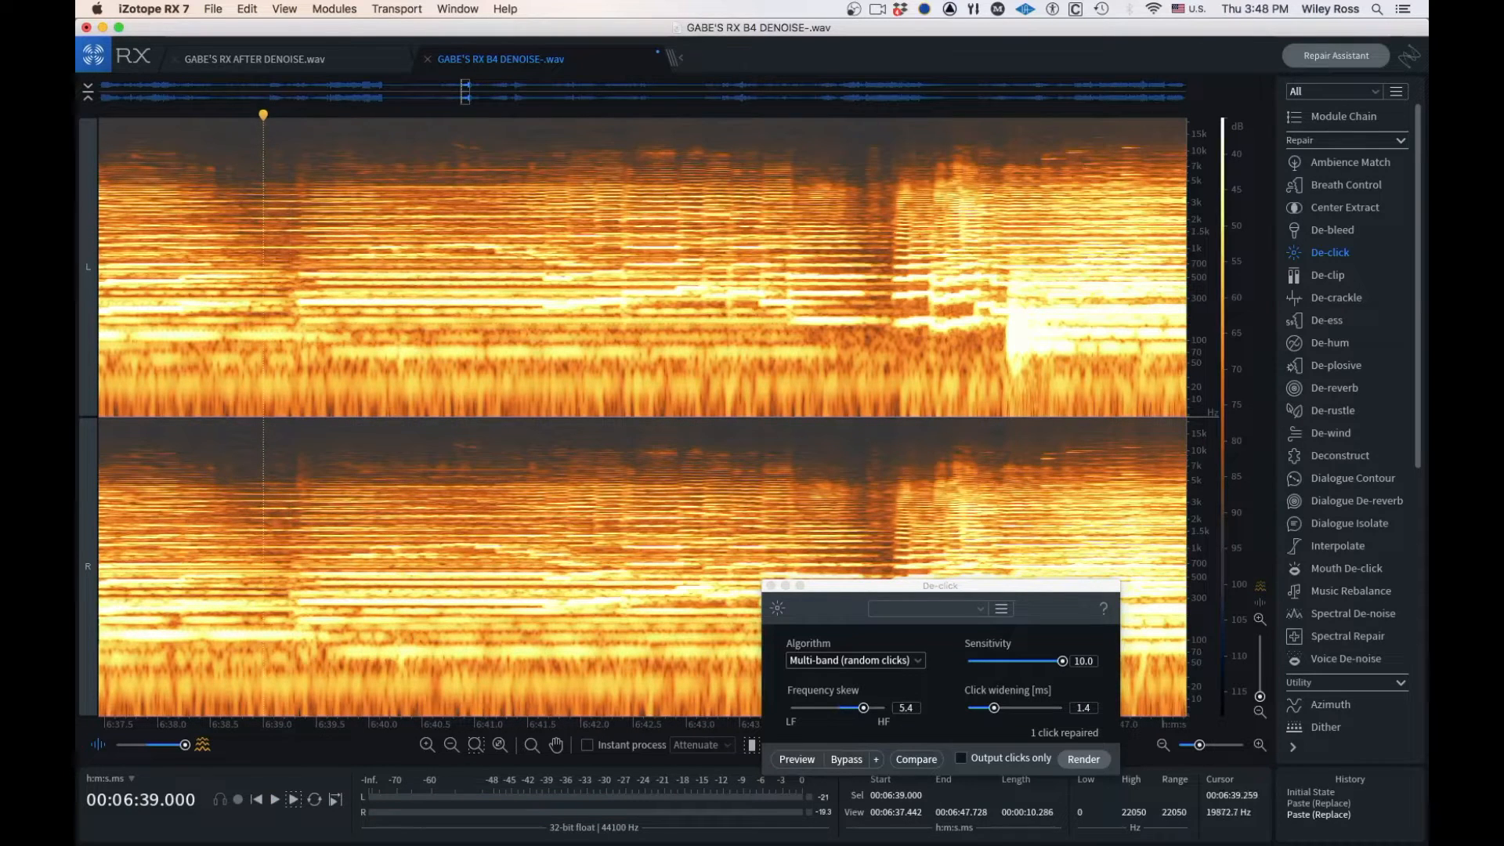
pyautogui.moveTo(291, 122); pyautogui.dragTo(316, 137)
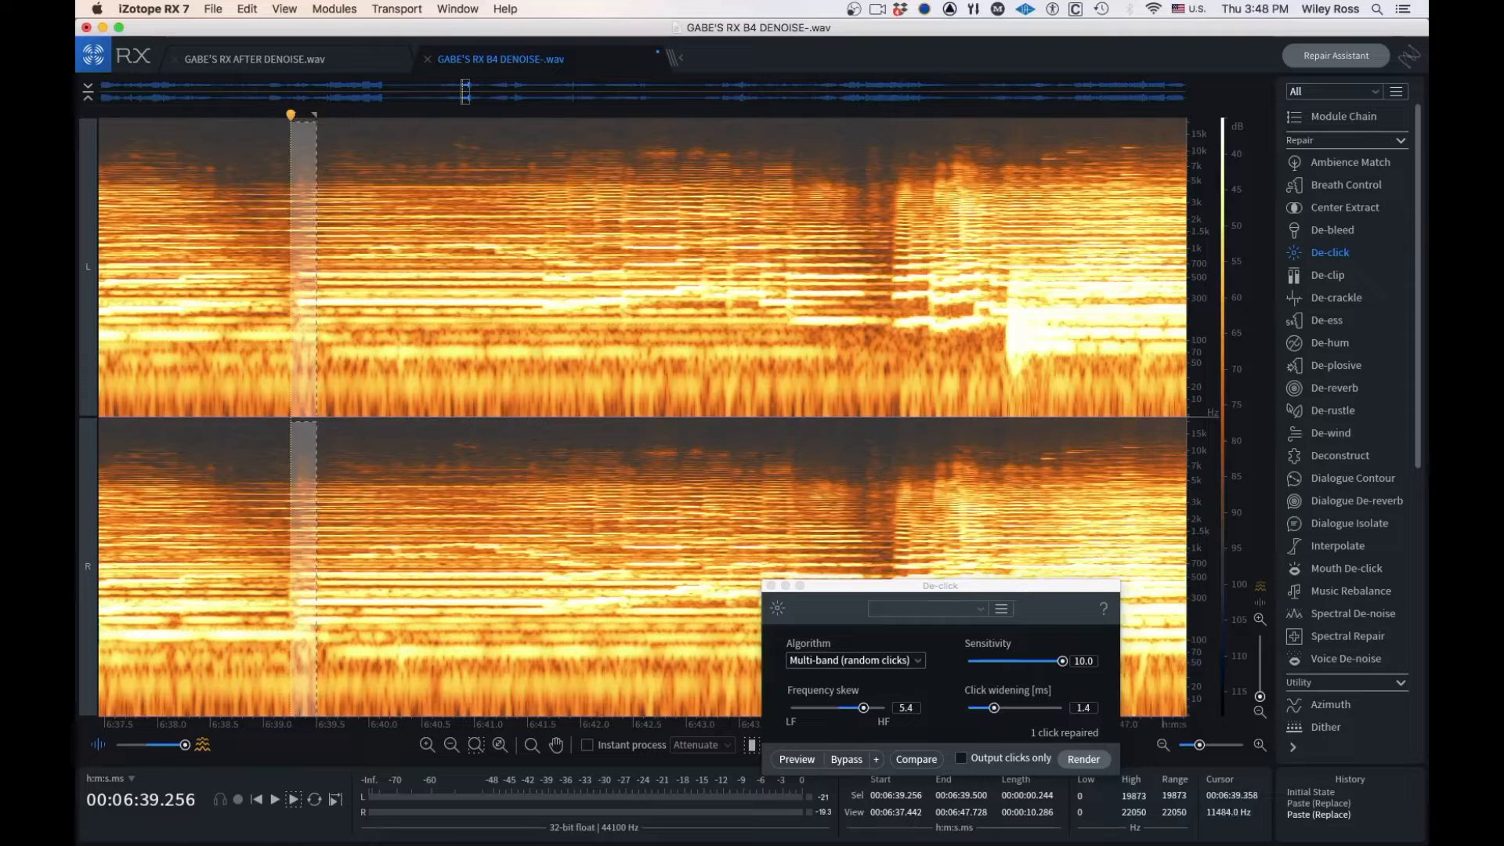
pyautogui.click(314, 145)
pyautogui.moveTo(285, 132); pyautogui.dragTo(316, 721)
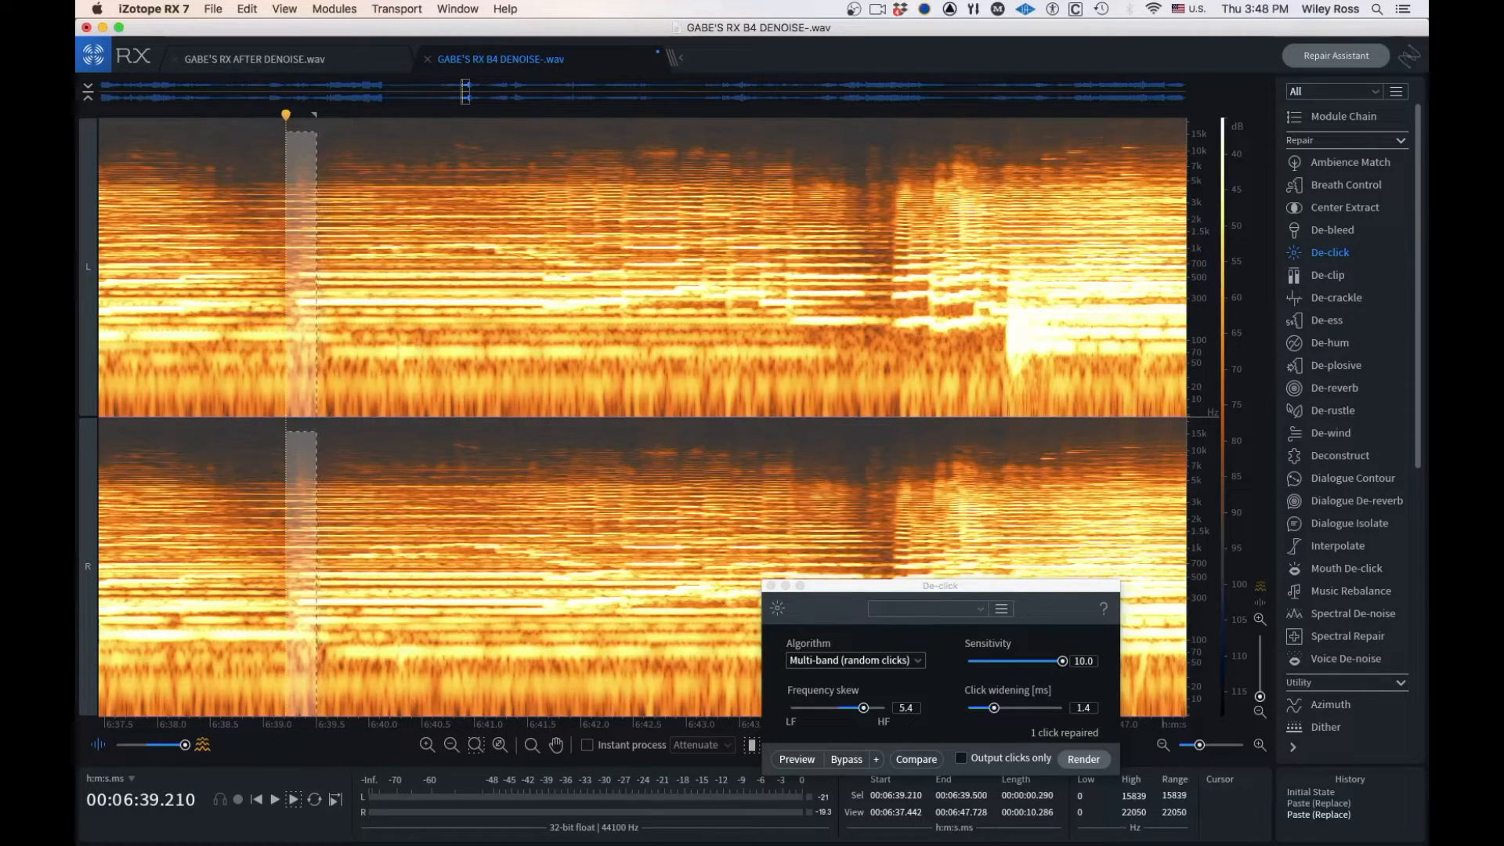
pyautogui.click(1084, 759)
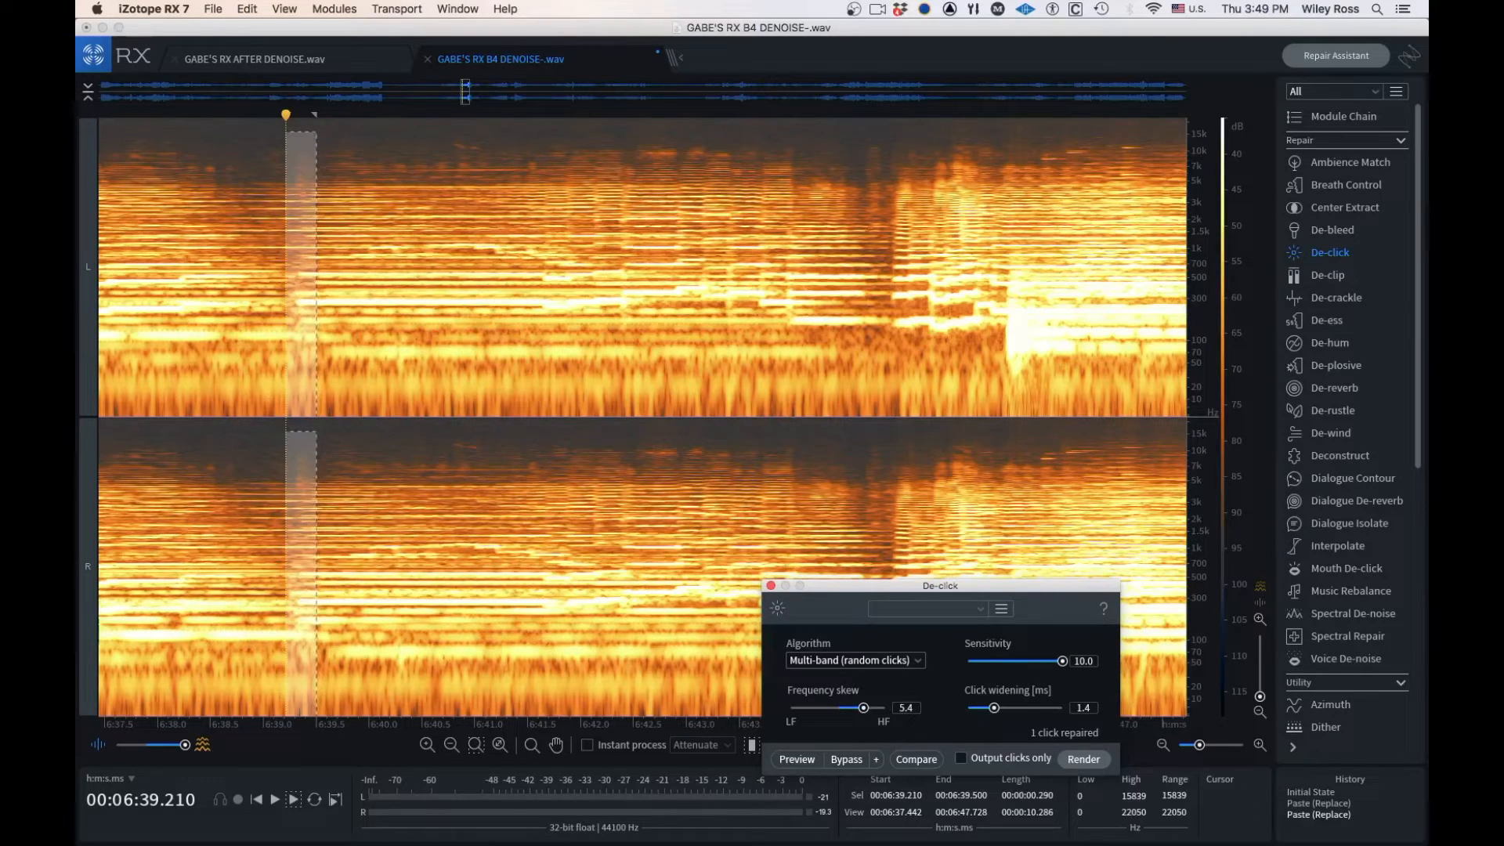
pyautogui.click(1083, 759)
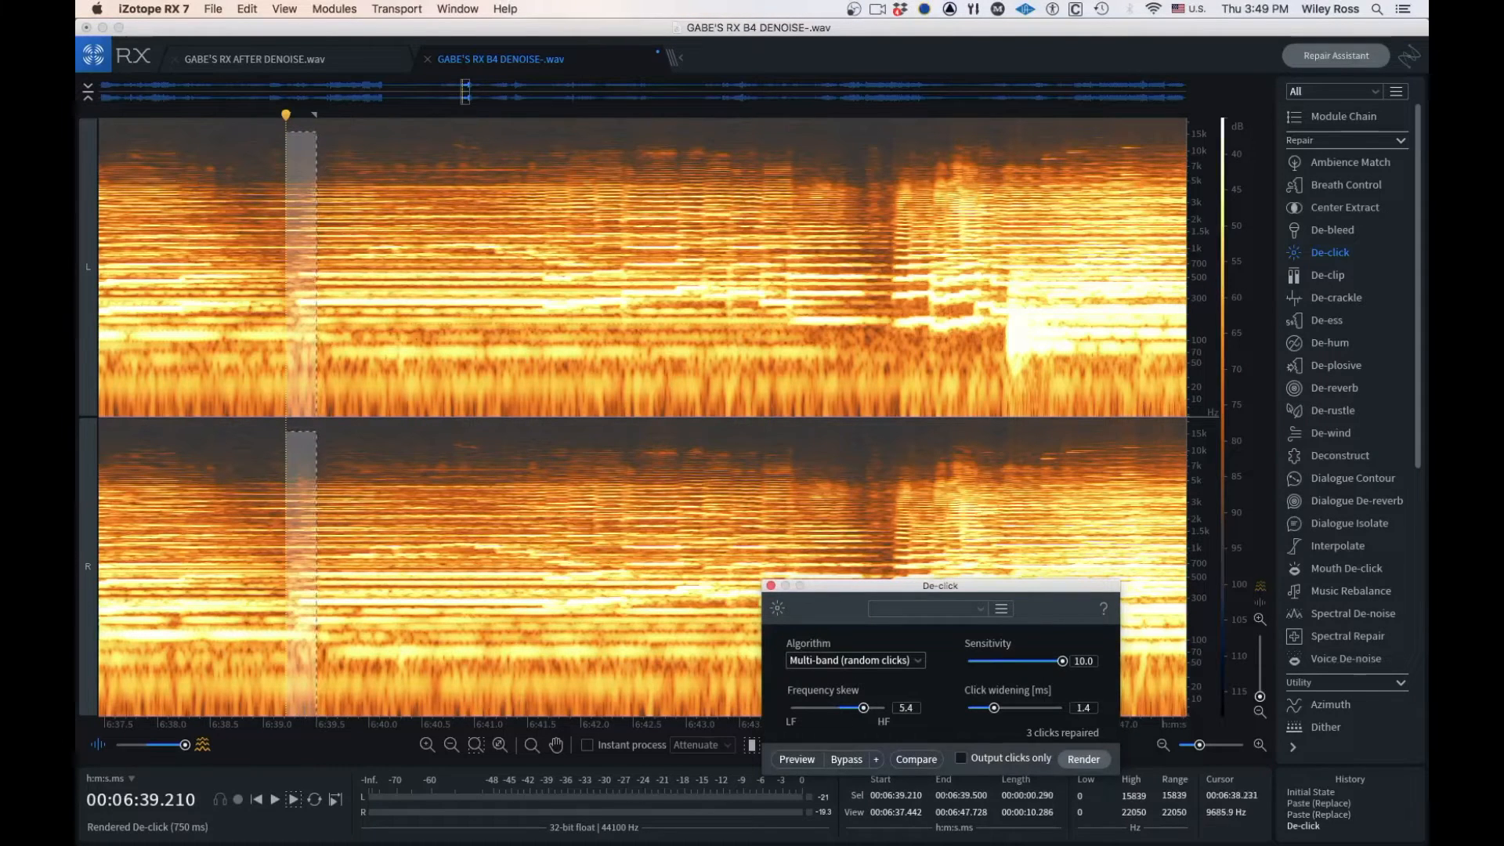
# Play the repaired passage from about 6:38.1 and again from about 6:38.6
pyautogui.click(169, 147)
pyautogui.press('space')
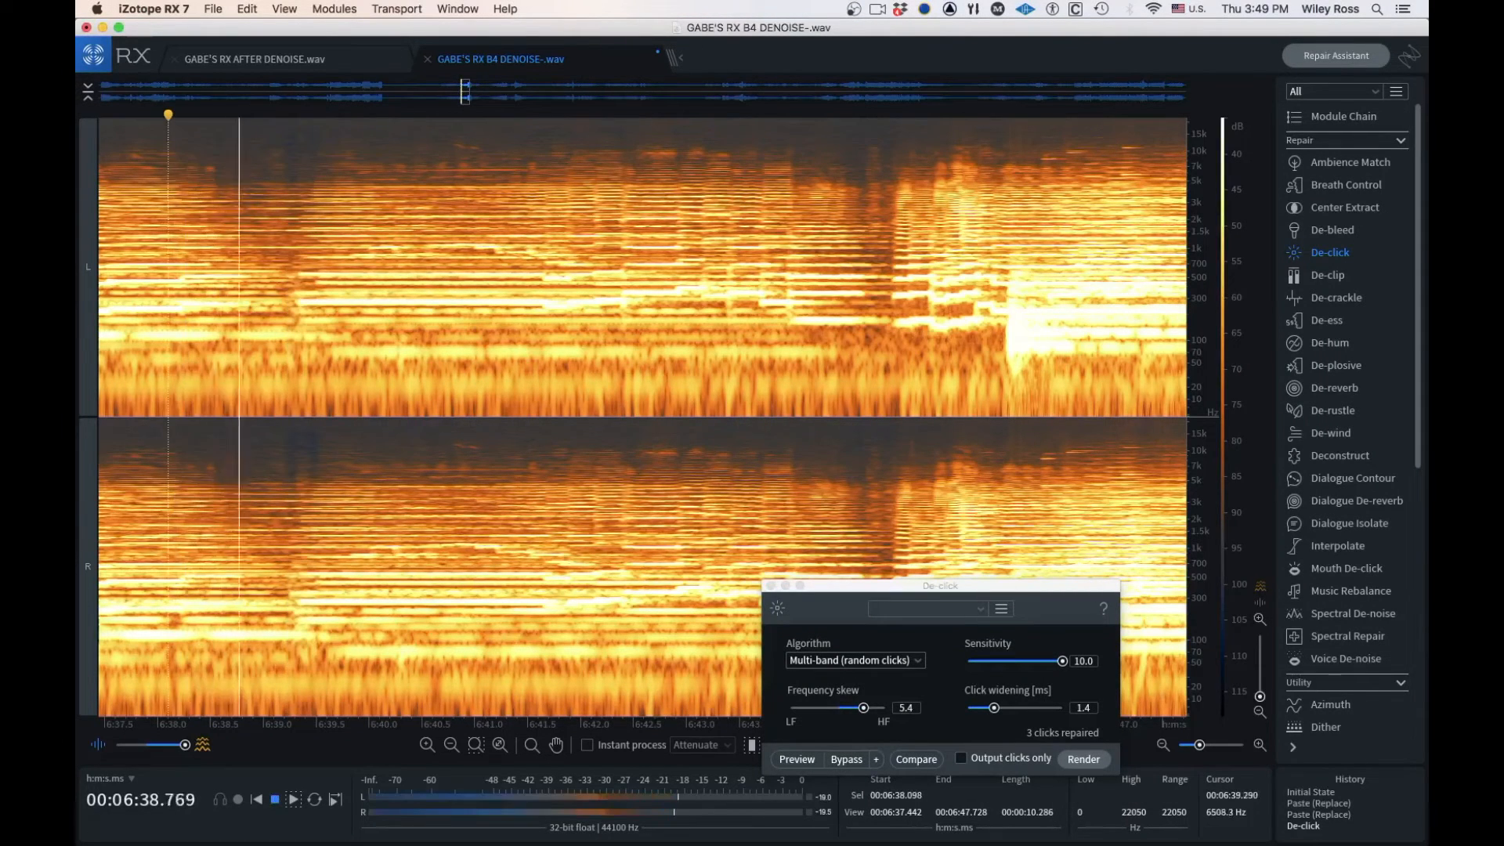
pyautogui.press('space')
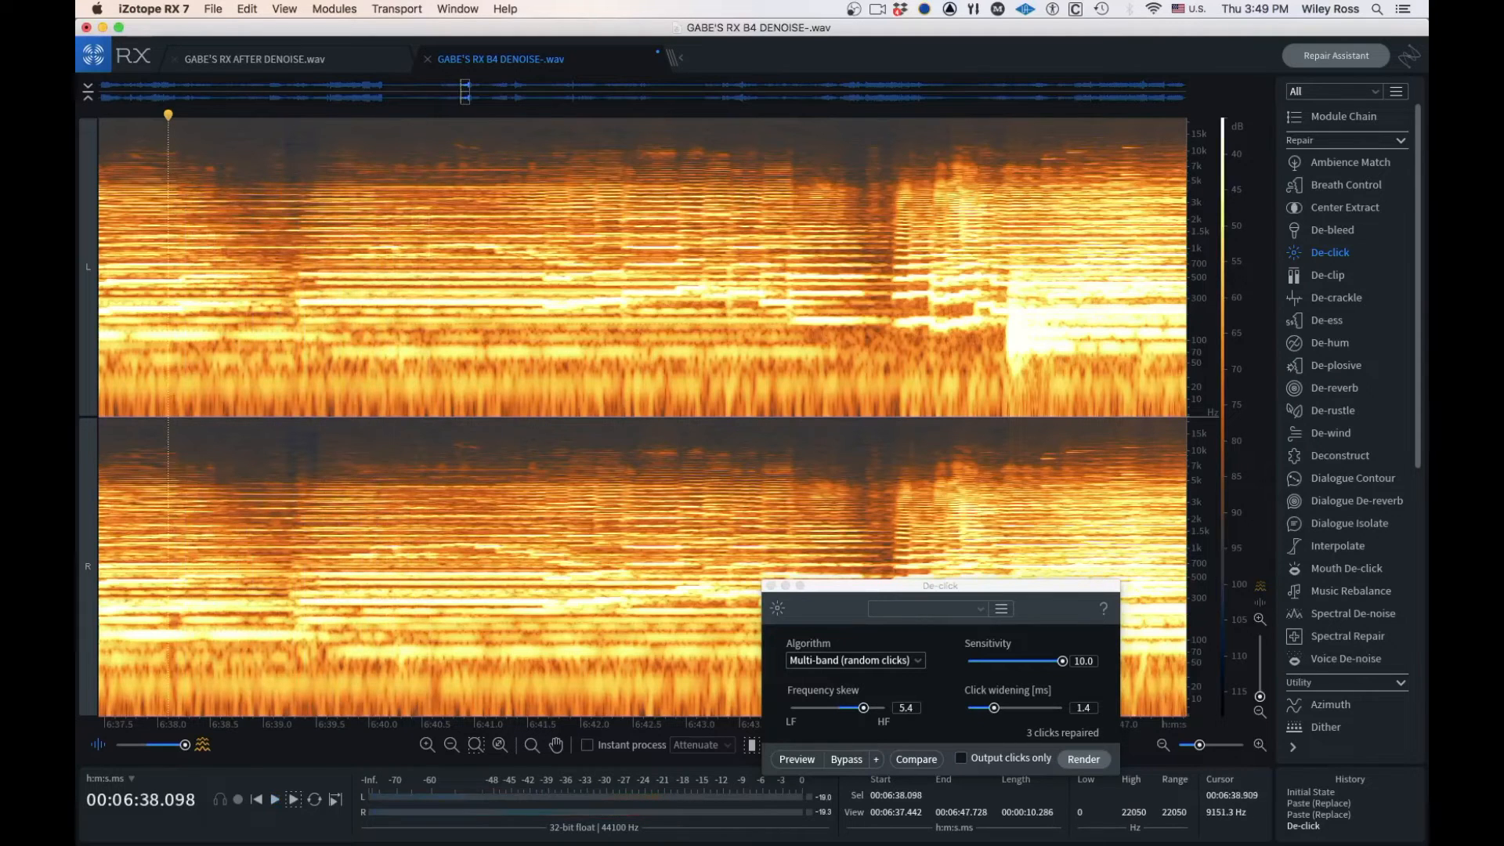
pyautogui.click(216, 143)
pyautogui.press('space')
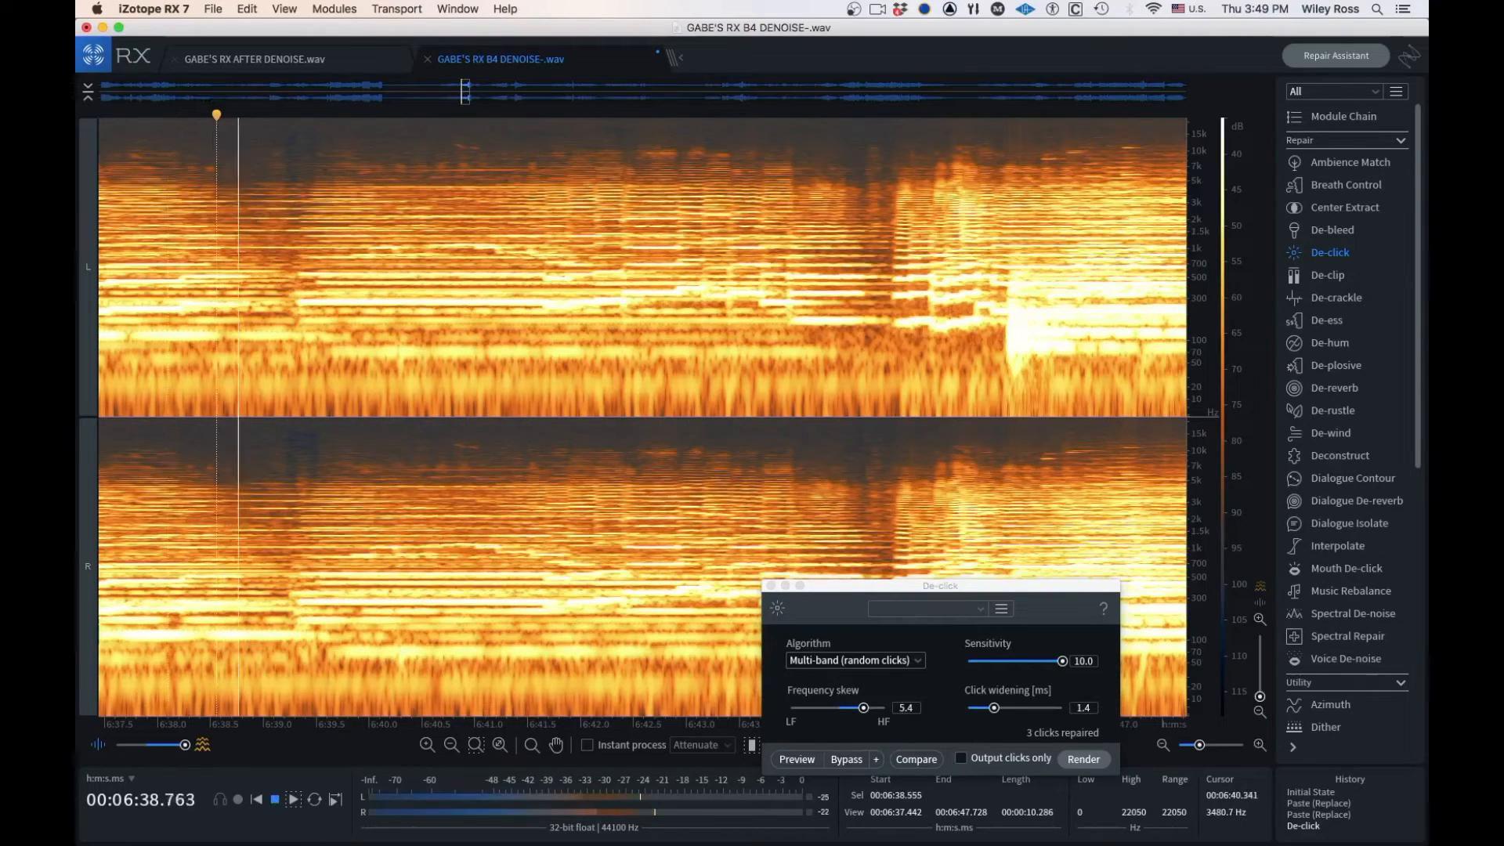
pyautogui.press('space')
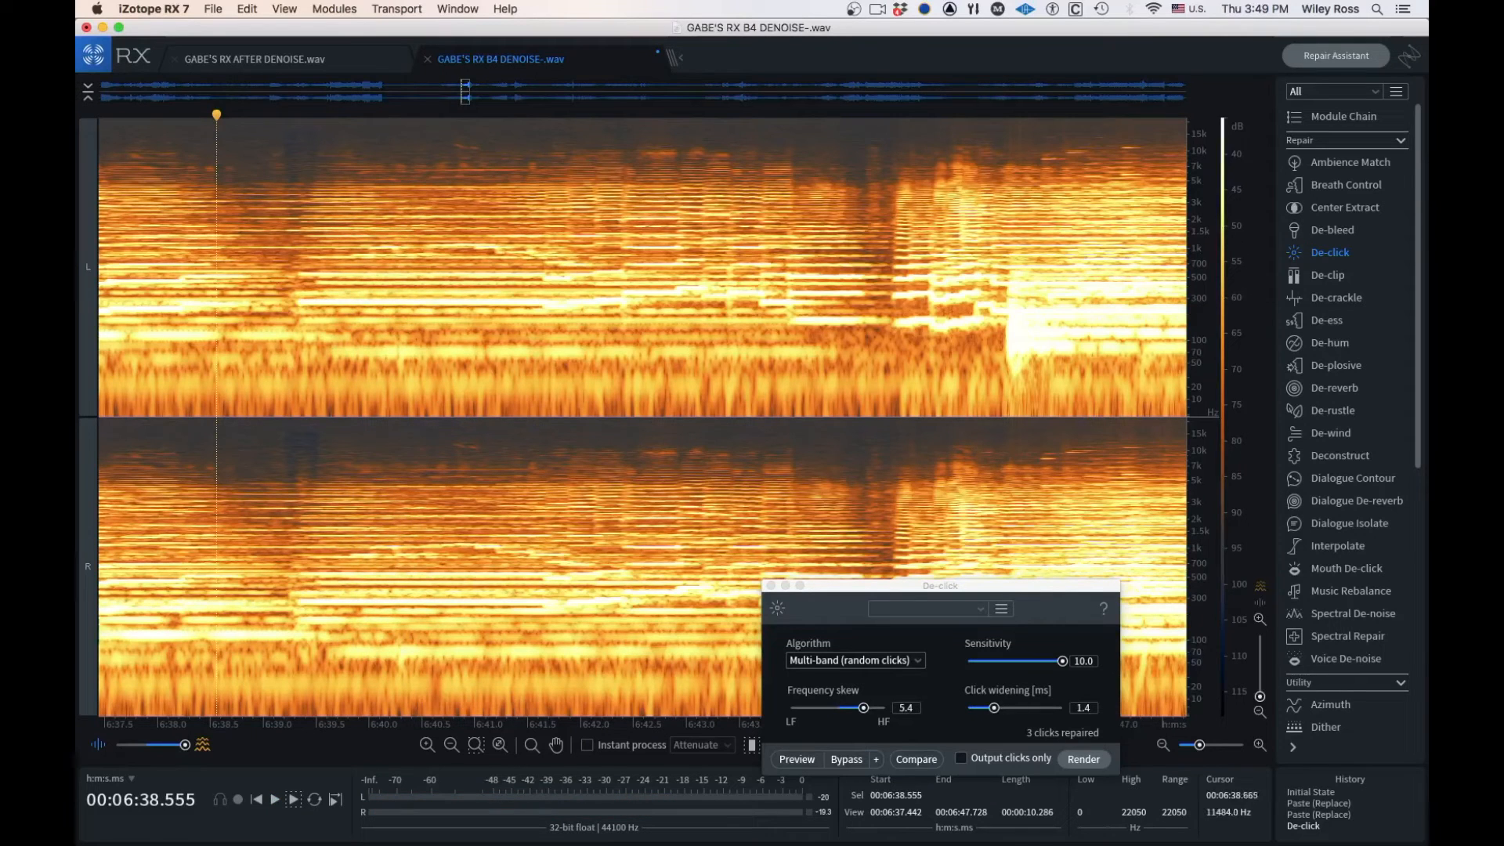
# Undo the De-click repair and play the original passage from about 6:38.8
pyautogui.press('super+z')
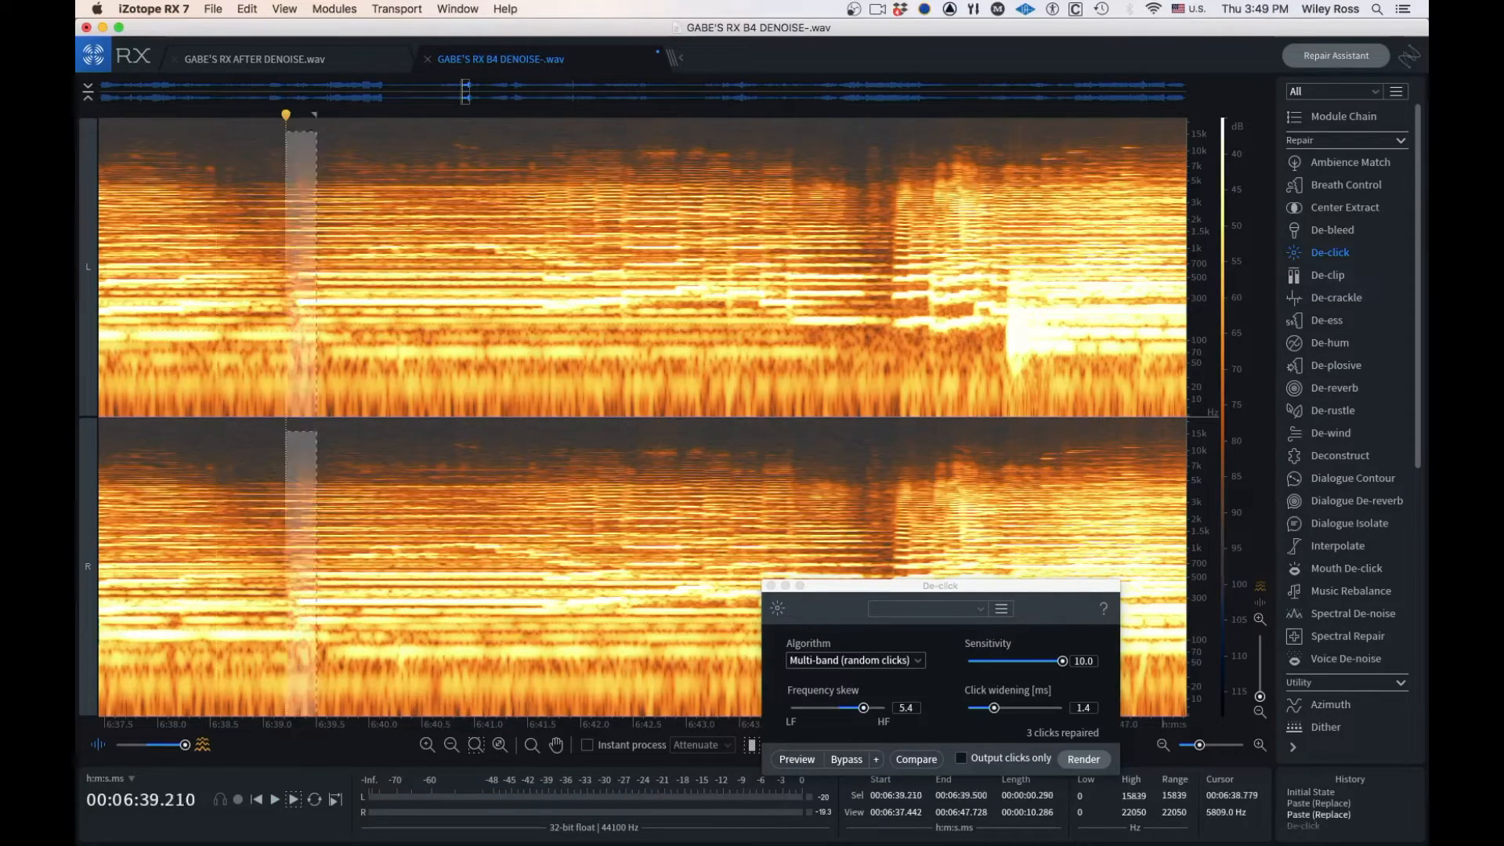
pyautogui.click(239, 153)
pyautogui.press('space')
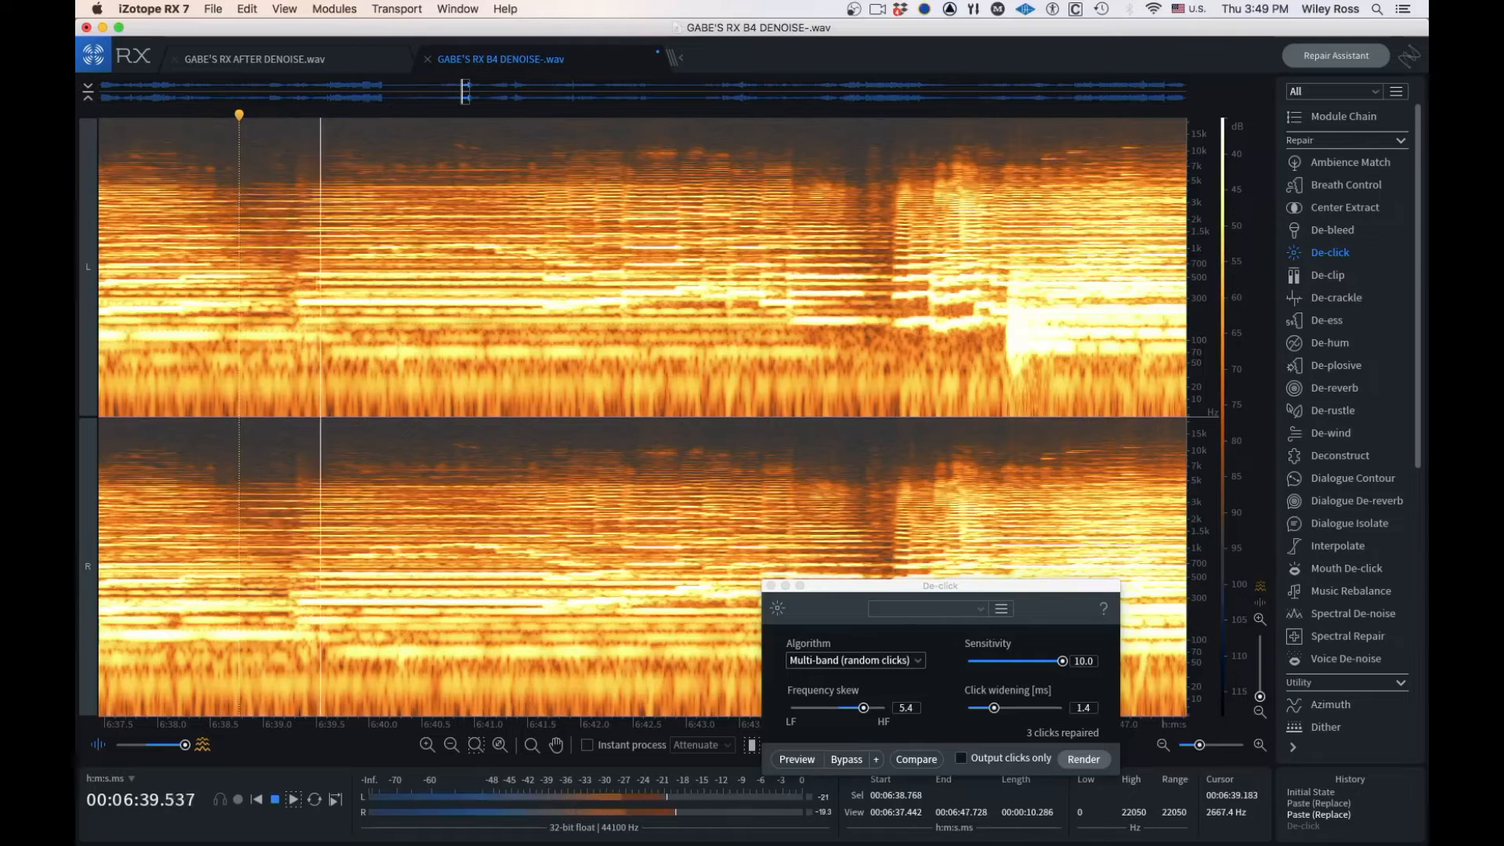
pyautogui.press('space')
# Redo the De-click repair and play the repaired passage from about 6:38.8
pyautogui.press('super+shift+z')
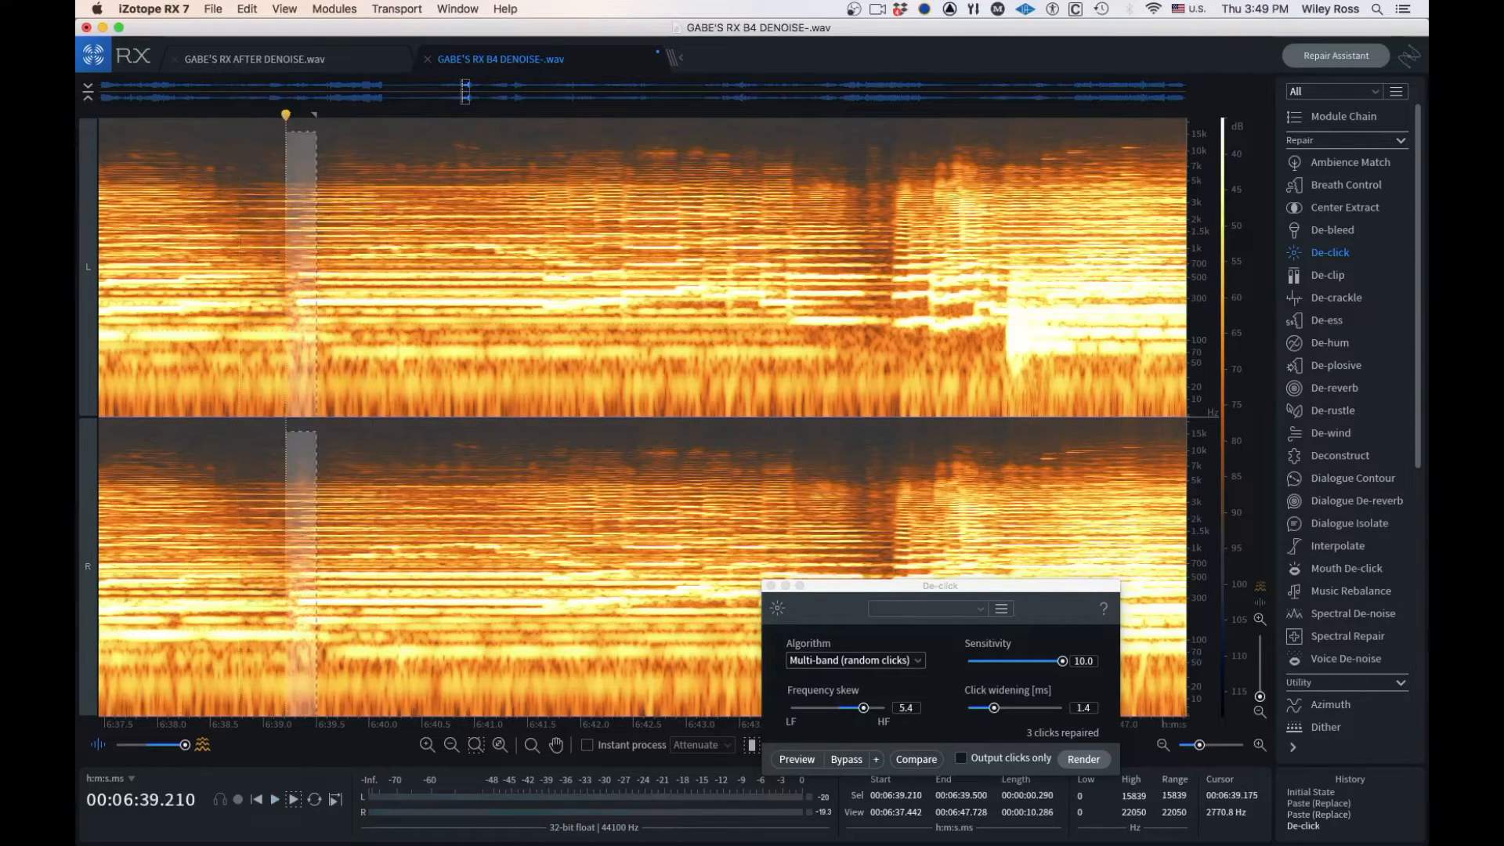
pyautogui.click(240, 191)
pyautogui.press('space')
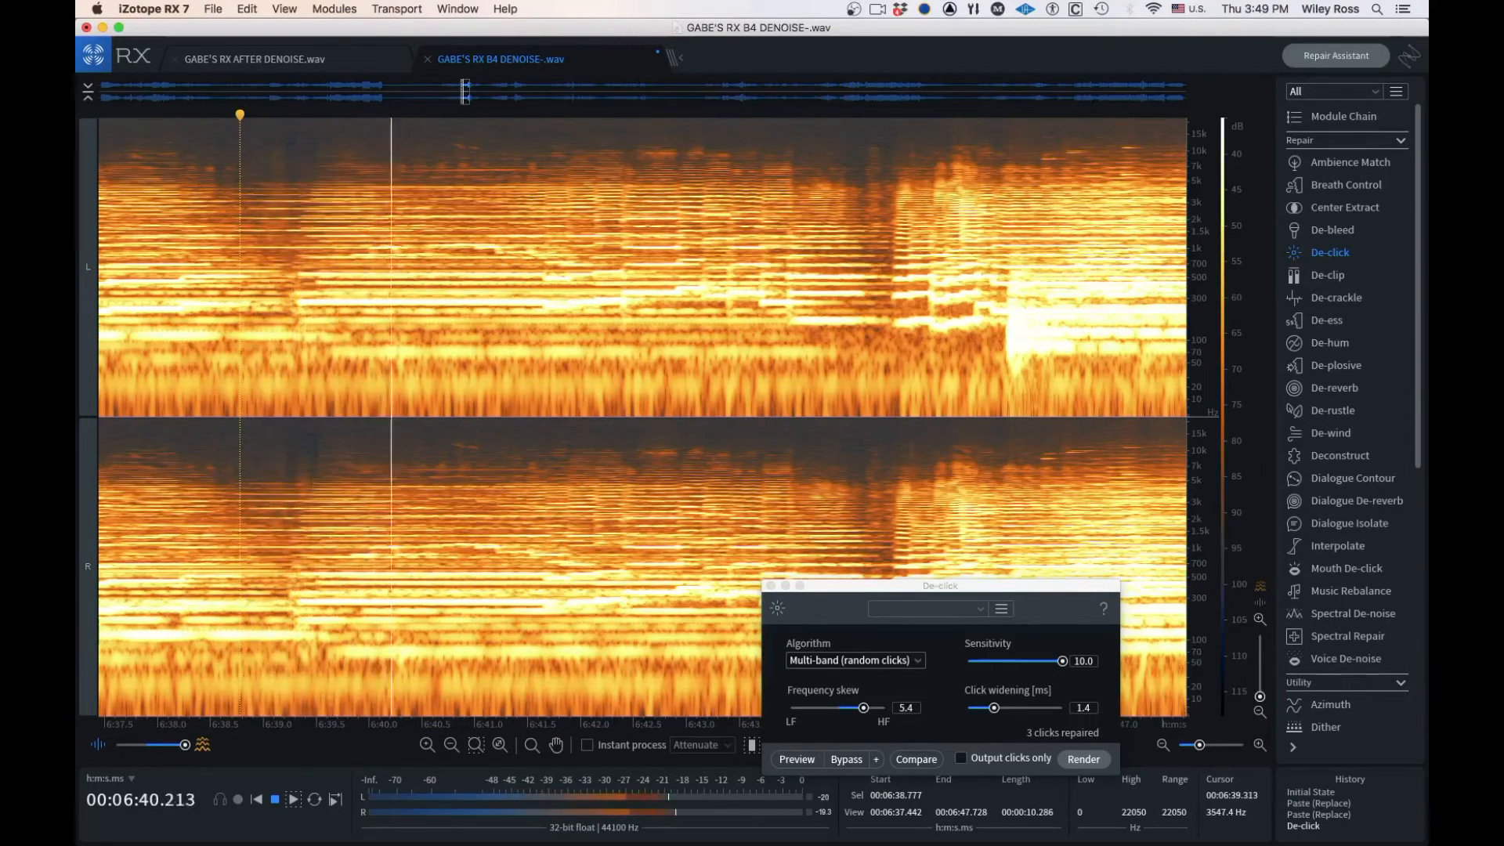
pyautogui.press('space')
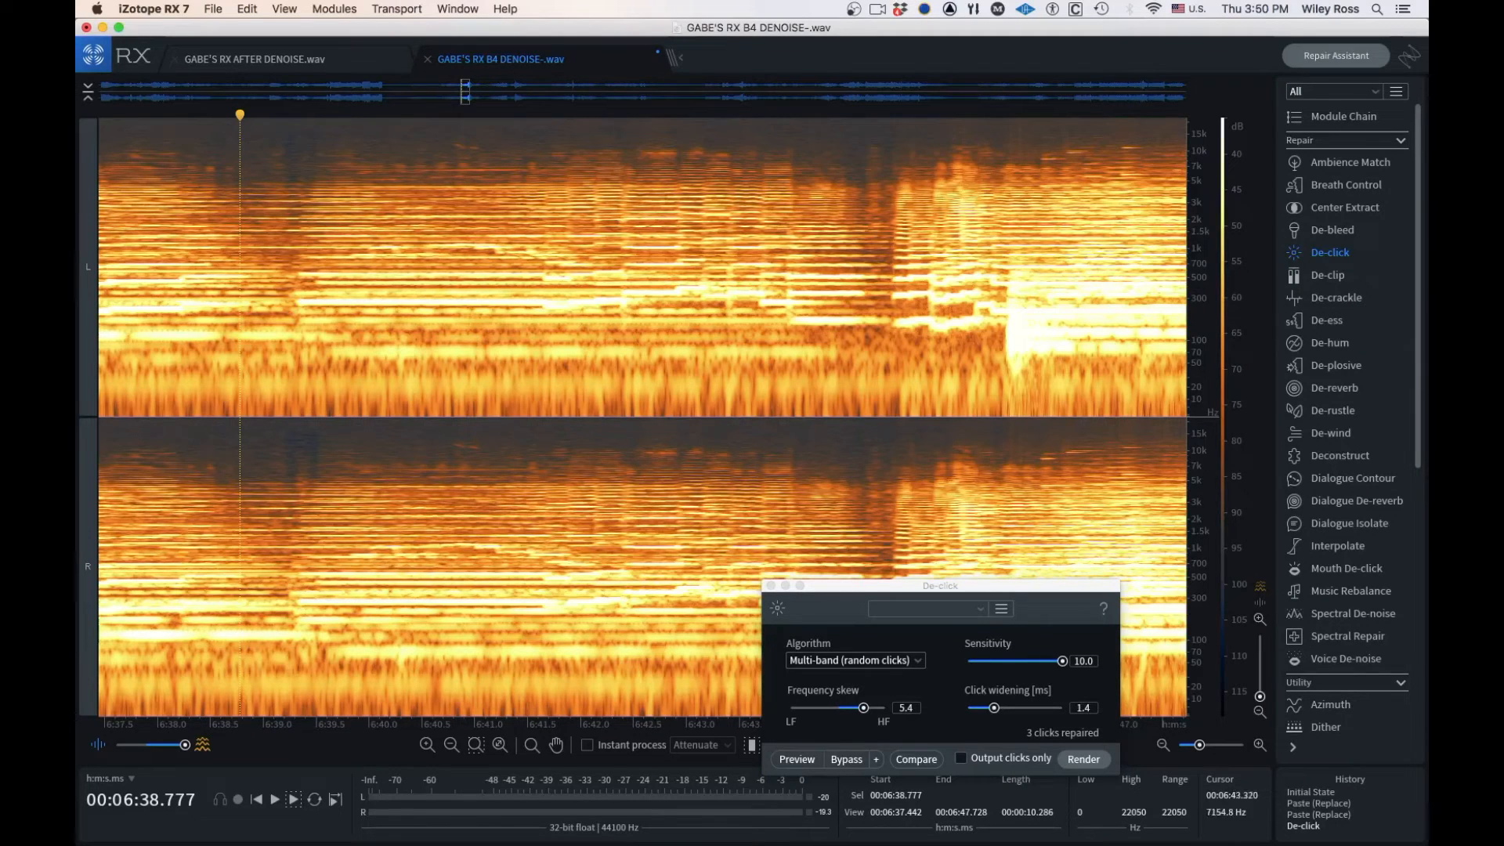
# Show the quiet pause between about 5:10 and 5:35 in the spectrogram
pyautogui.click(902, 586)
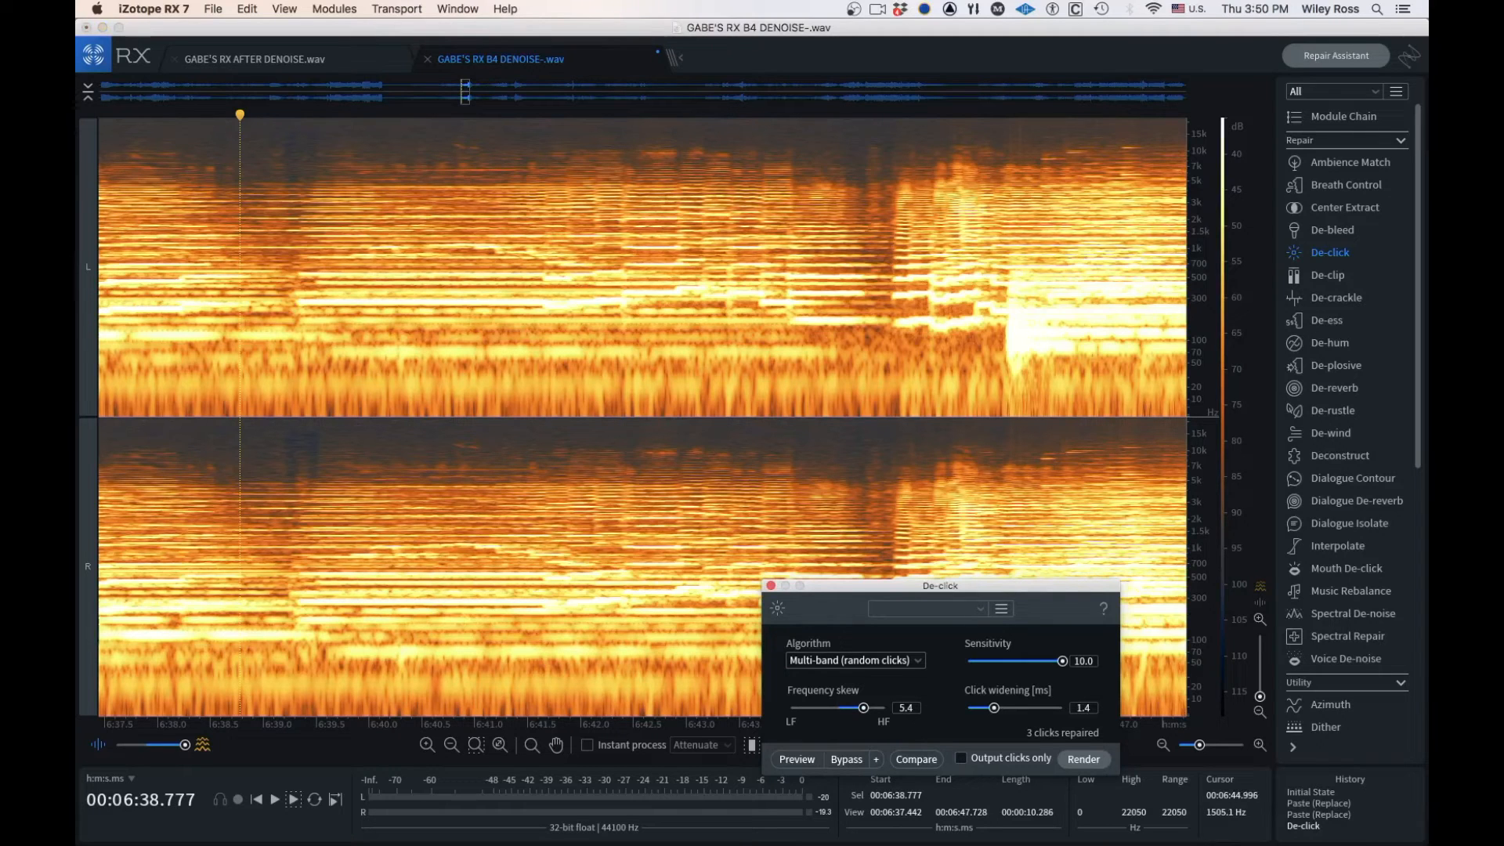
pyautogui.scroll(-5, 723, 560)
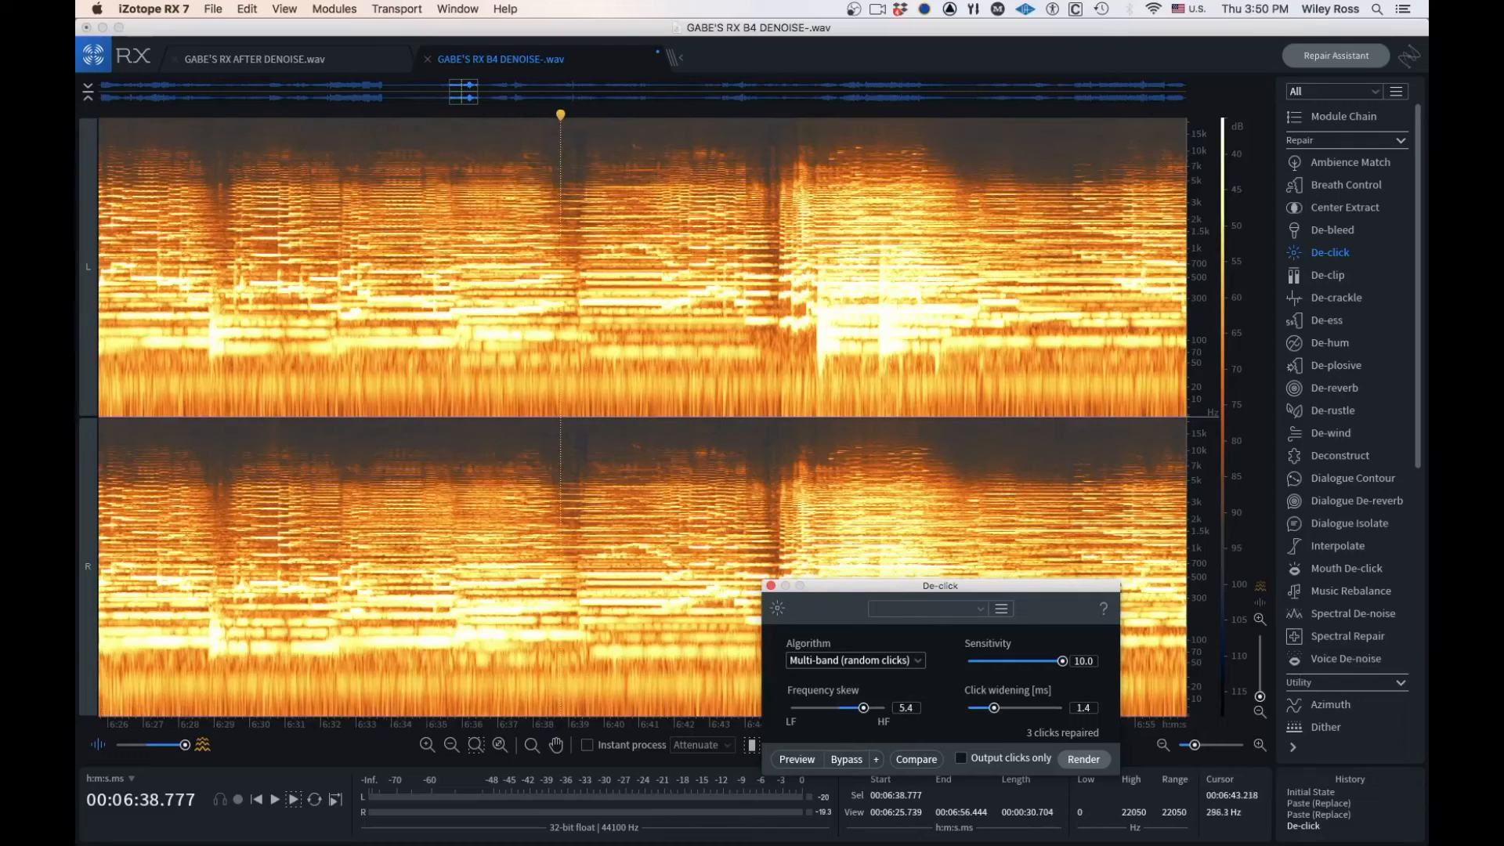
pyautogui.scroll(-6, 720, 598)
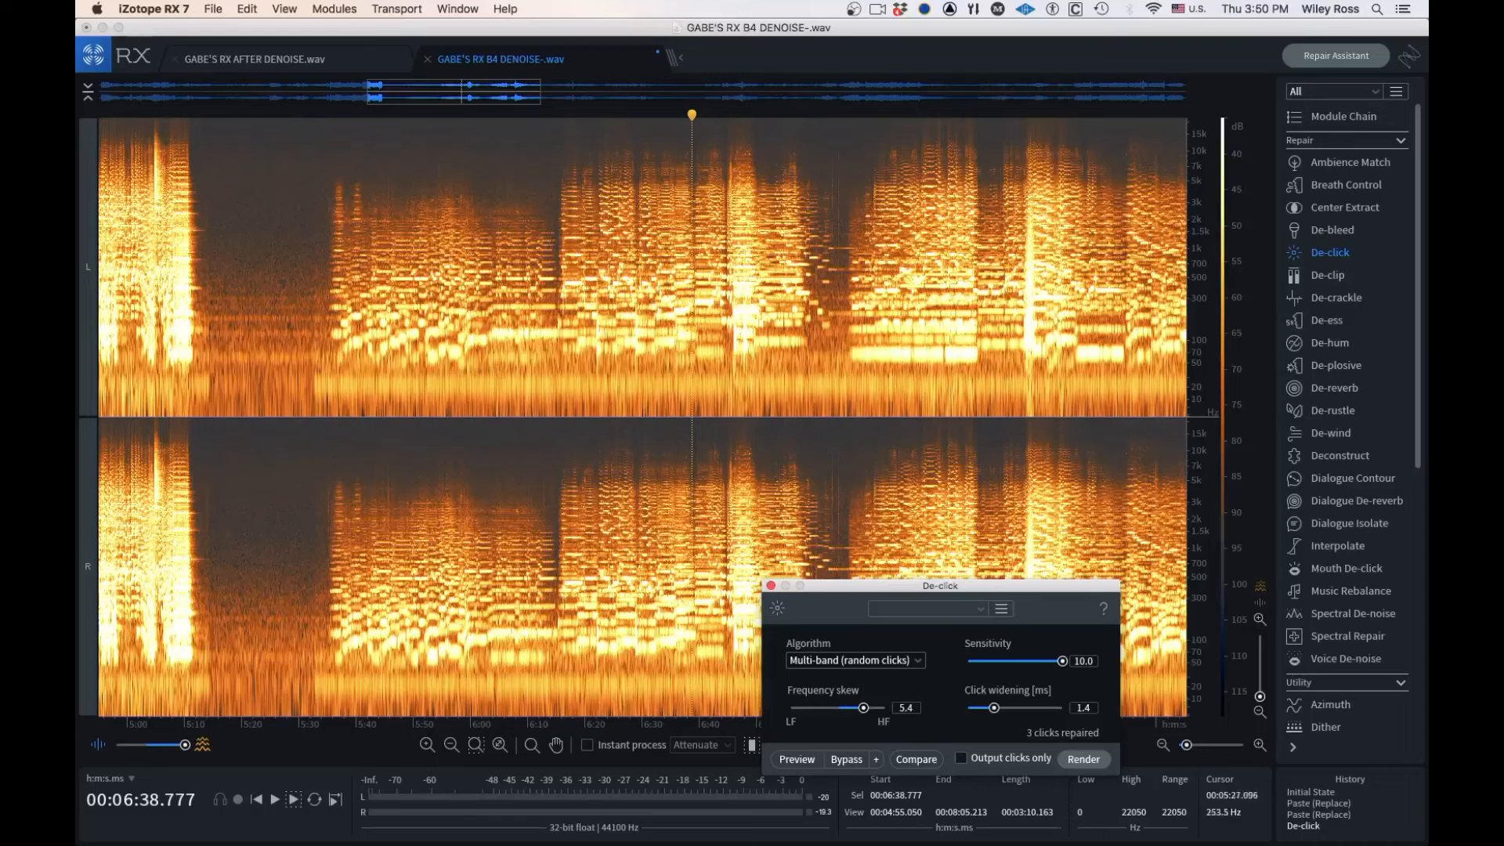
pyautogui.scroll(3, 282, 259)
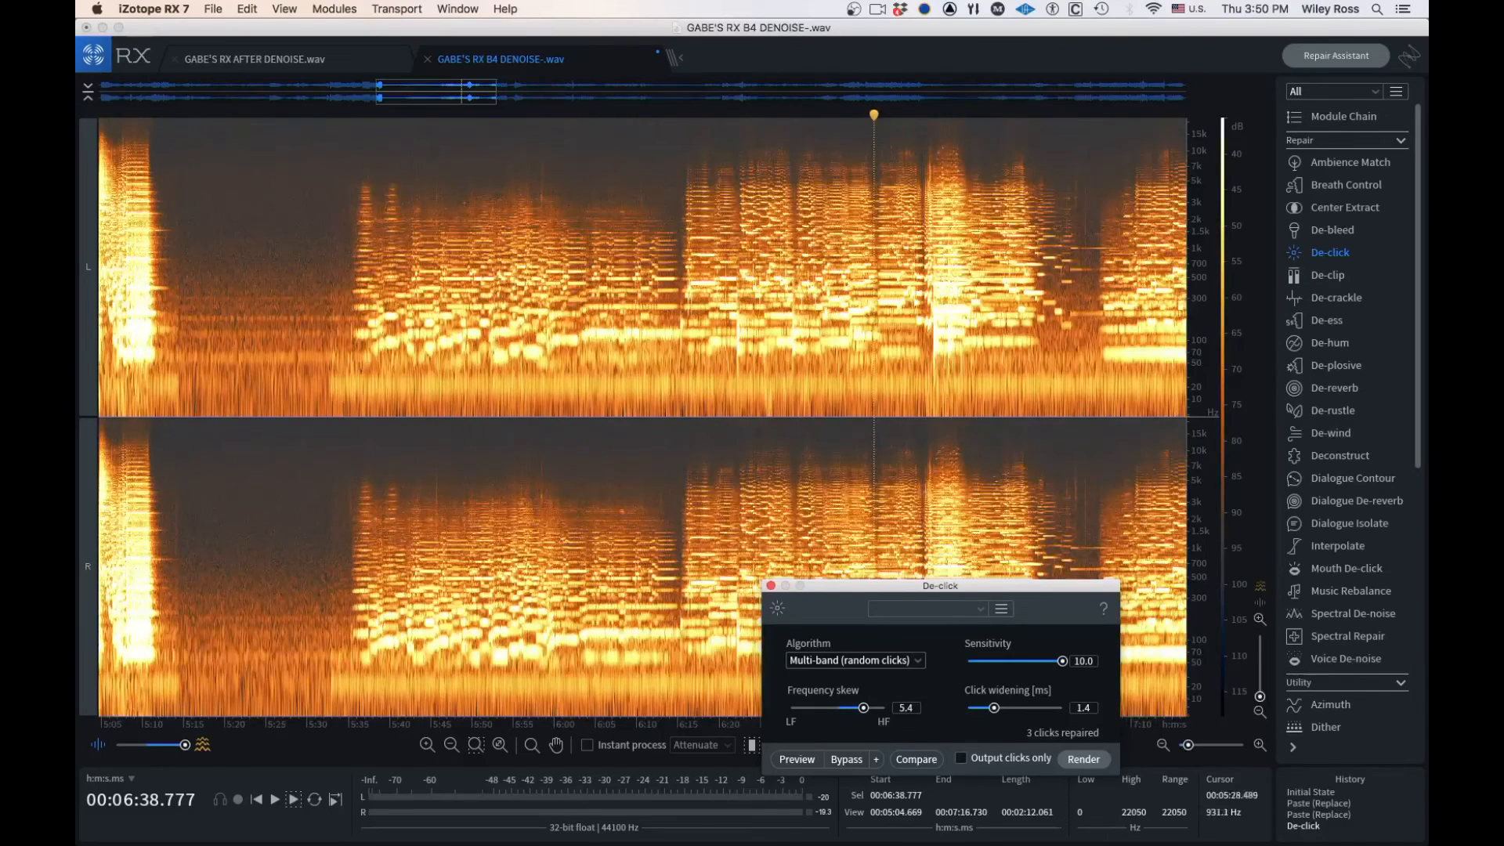